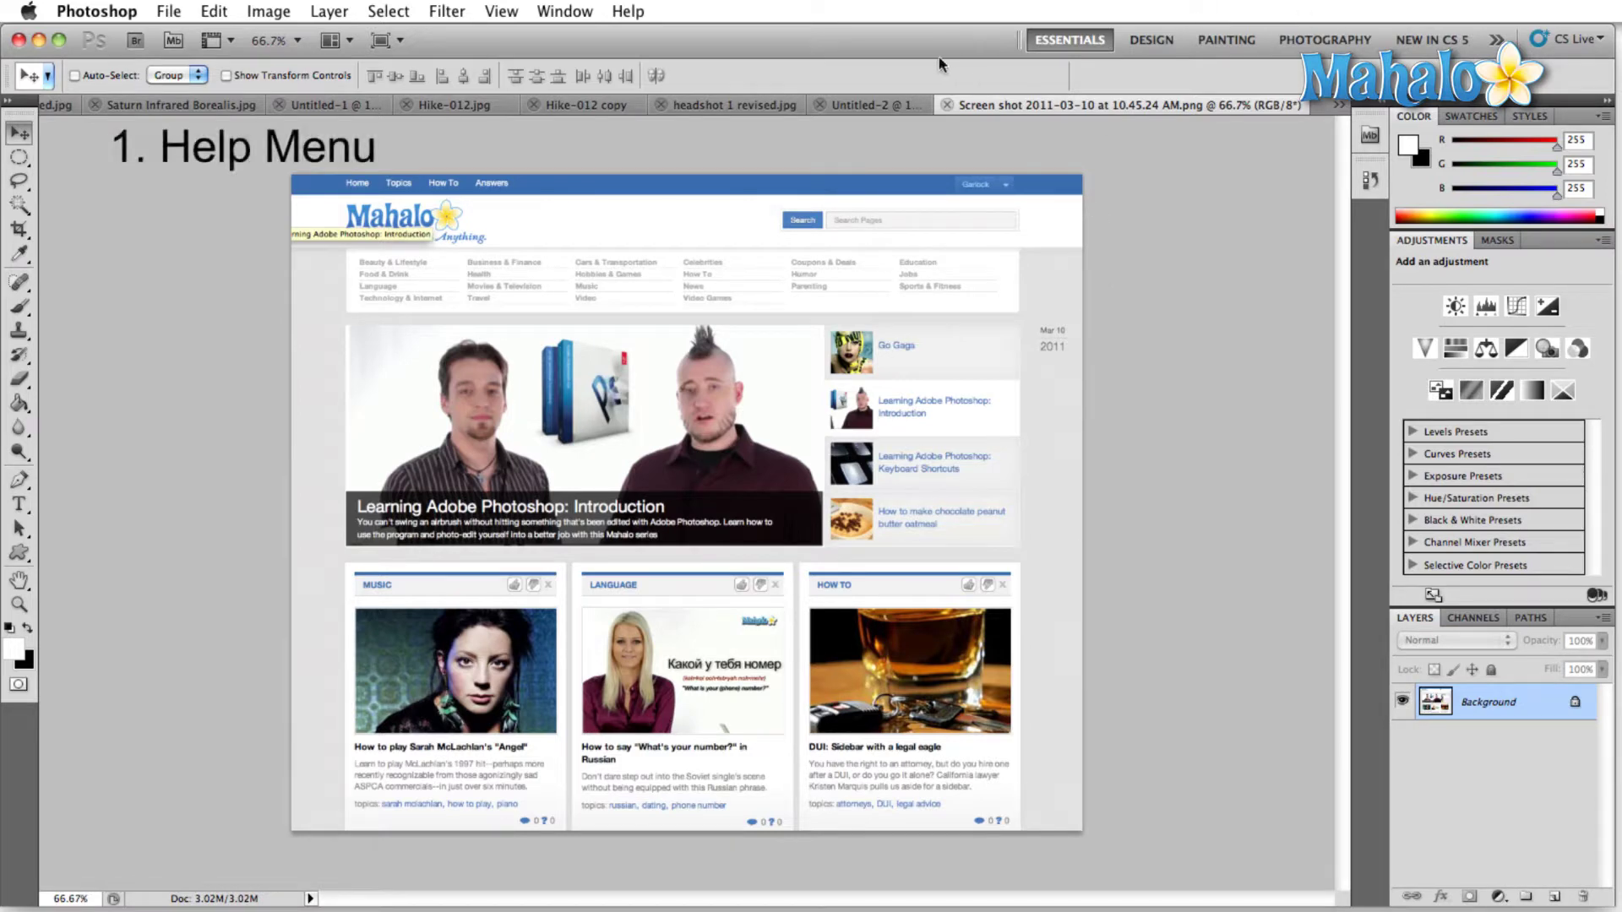
# Open Photoshop Help from the Help menu and choose Download later for the help update
pyautogui.click(628, 11)
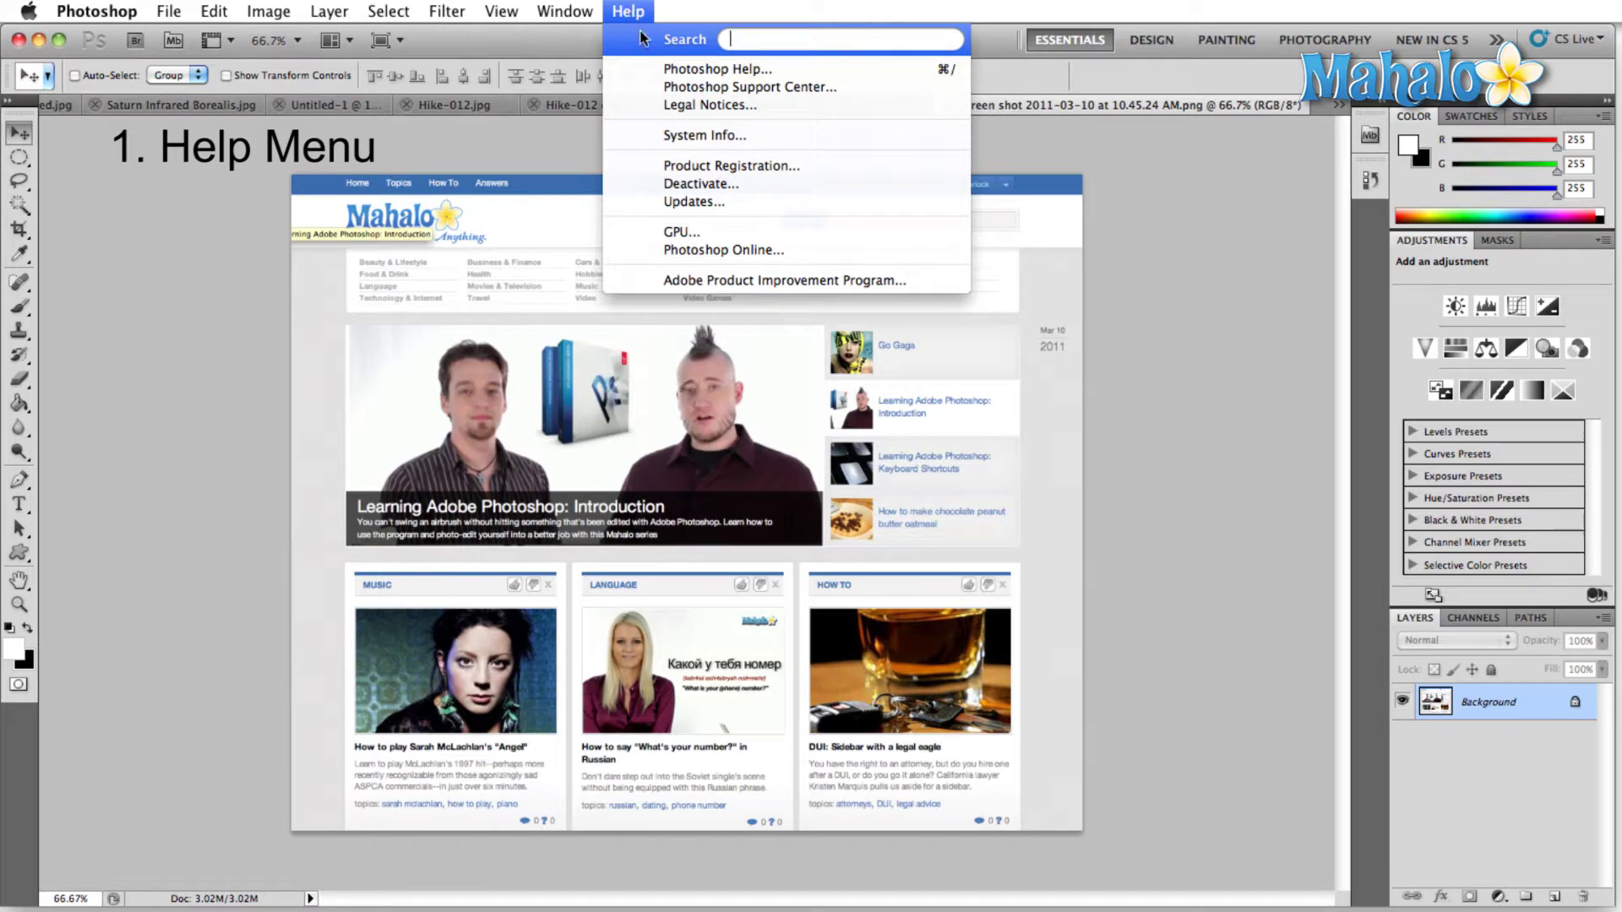
pyautogui.click(707, 76)
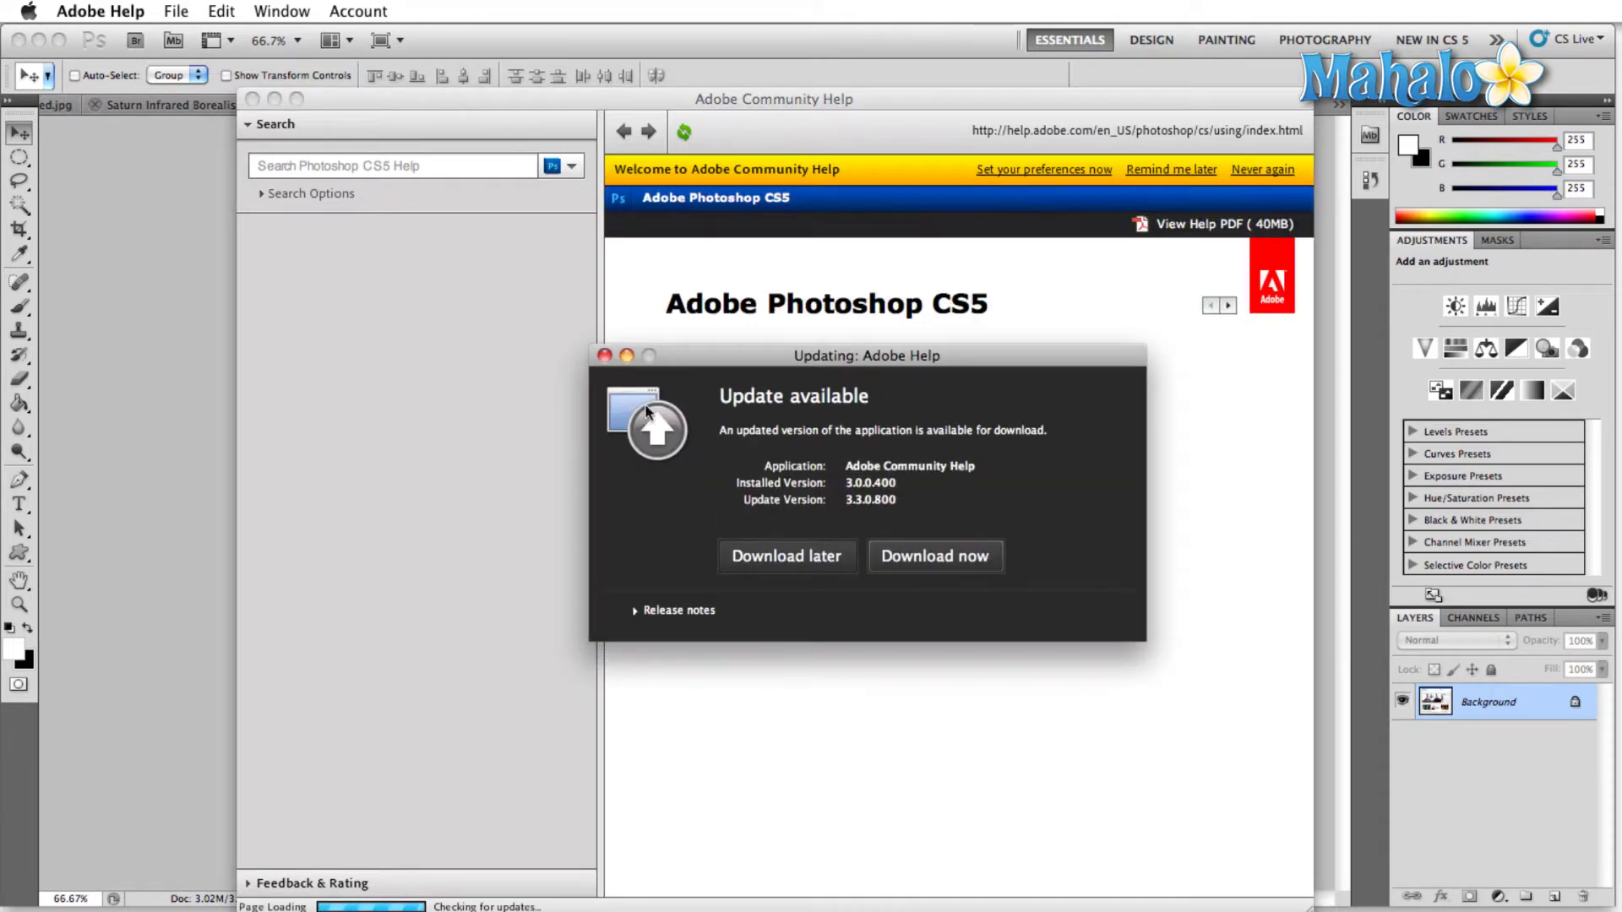
pyautogui.click(791, 545)
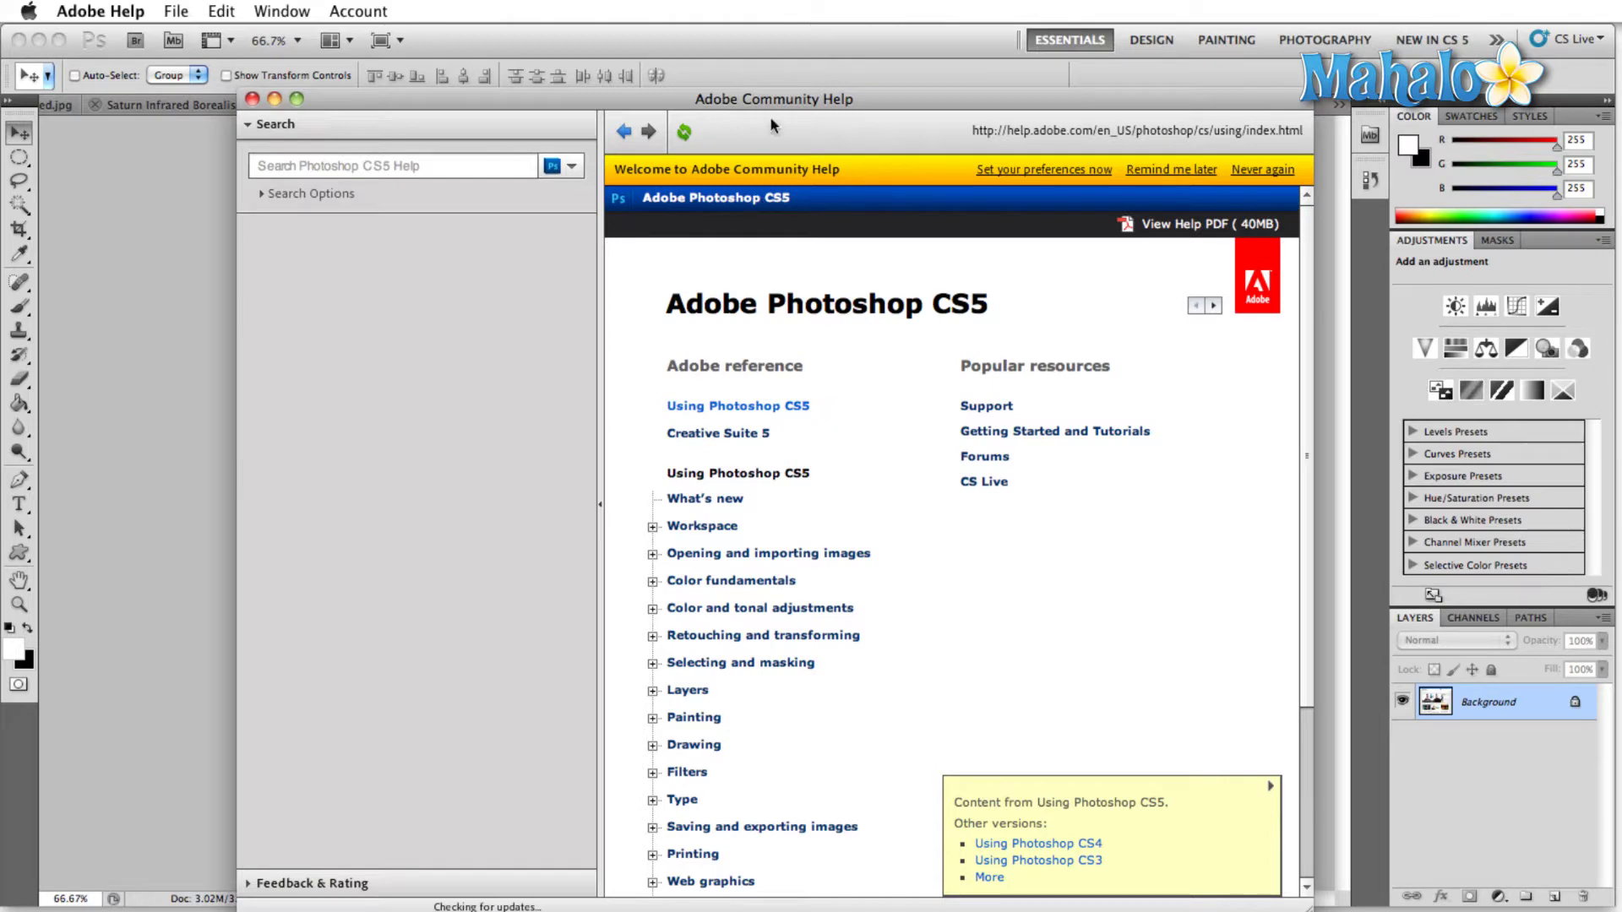
# Expand Drawing > Editing paths in the help index, then open Getting Started and Tutorials
pyautogui.moveTo(774, 106); pyautogui.dragTo(763, 59)
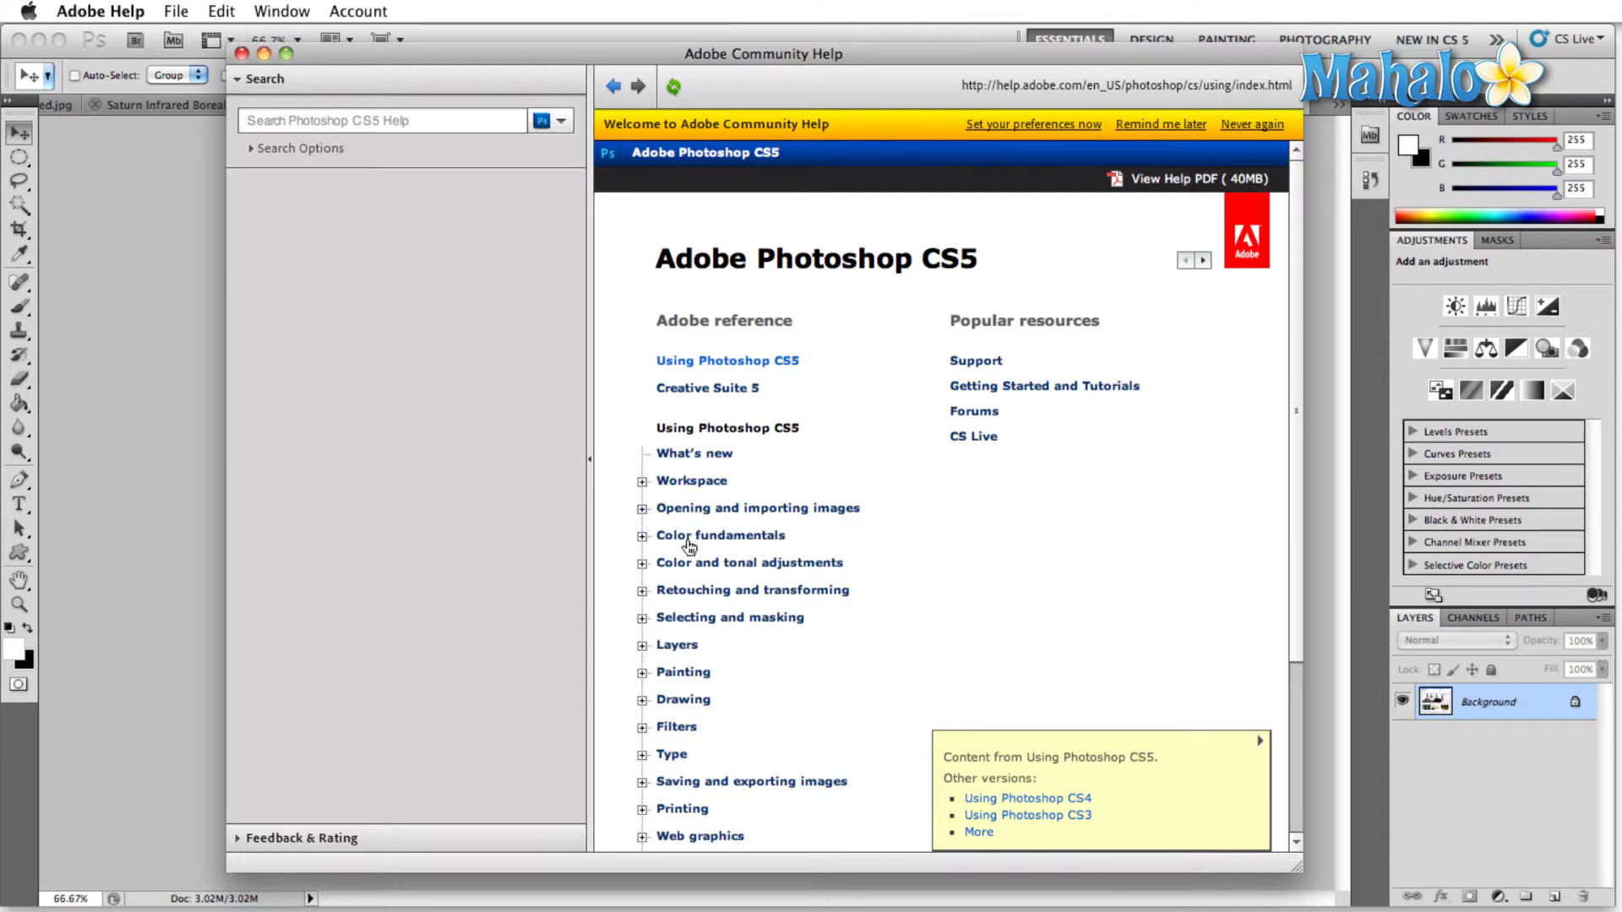
pyautogui.scroll(-3, 689, 546)
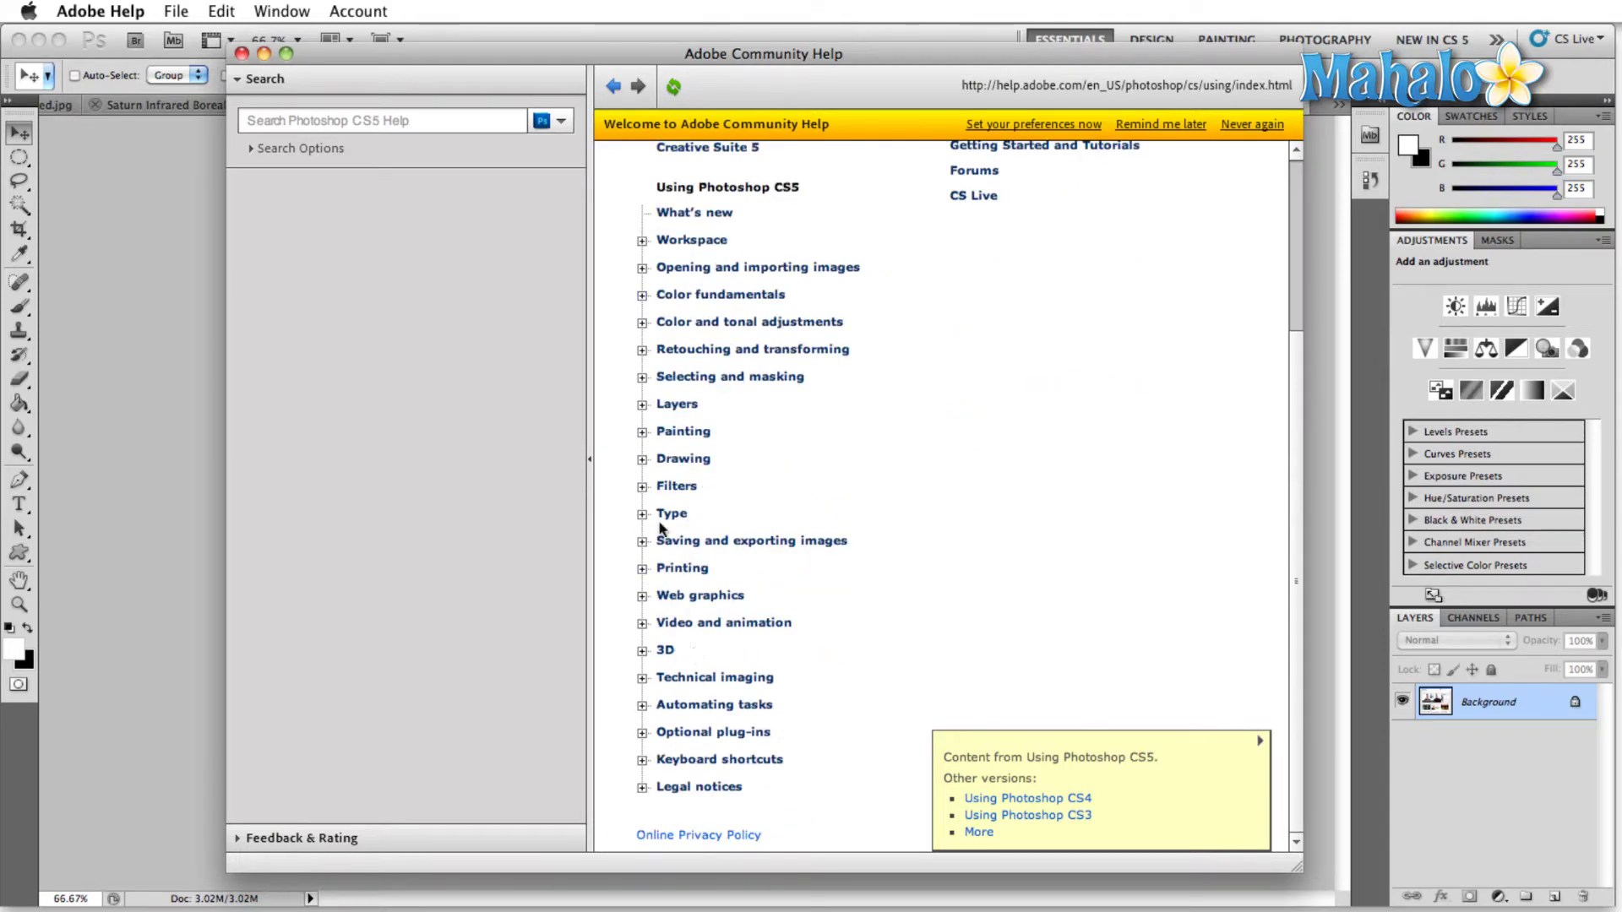
pyautogui.click(642, 459)
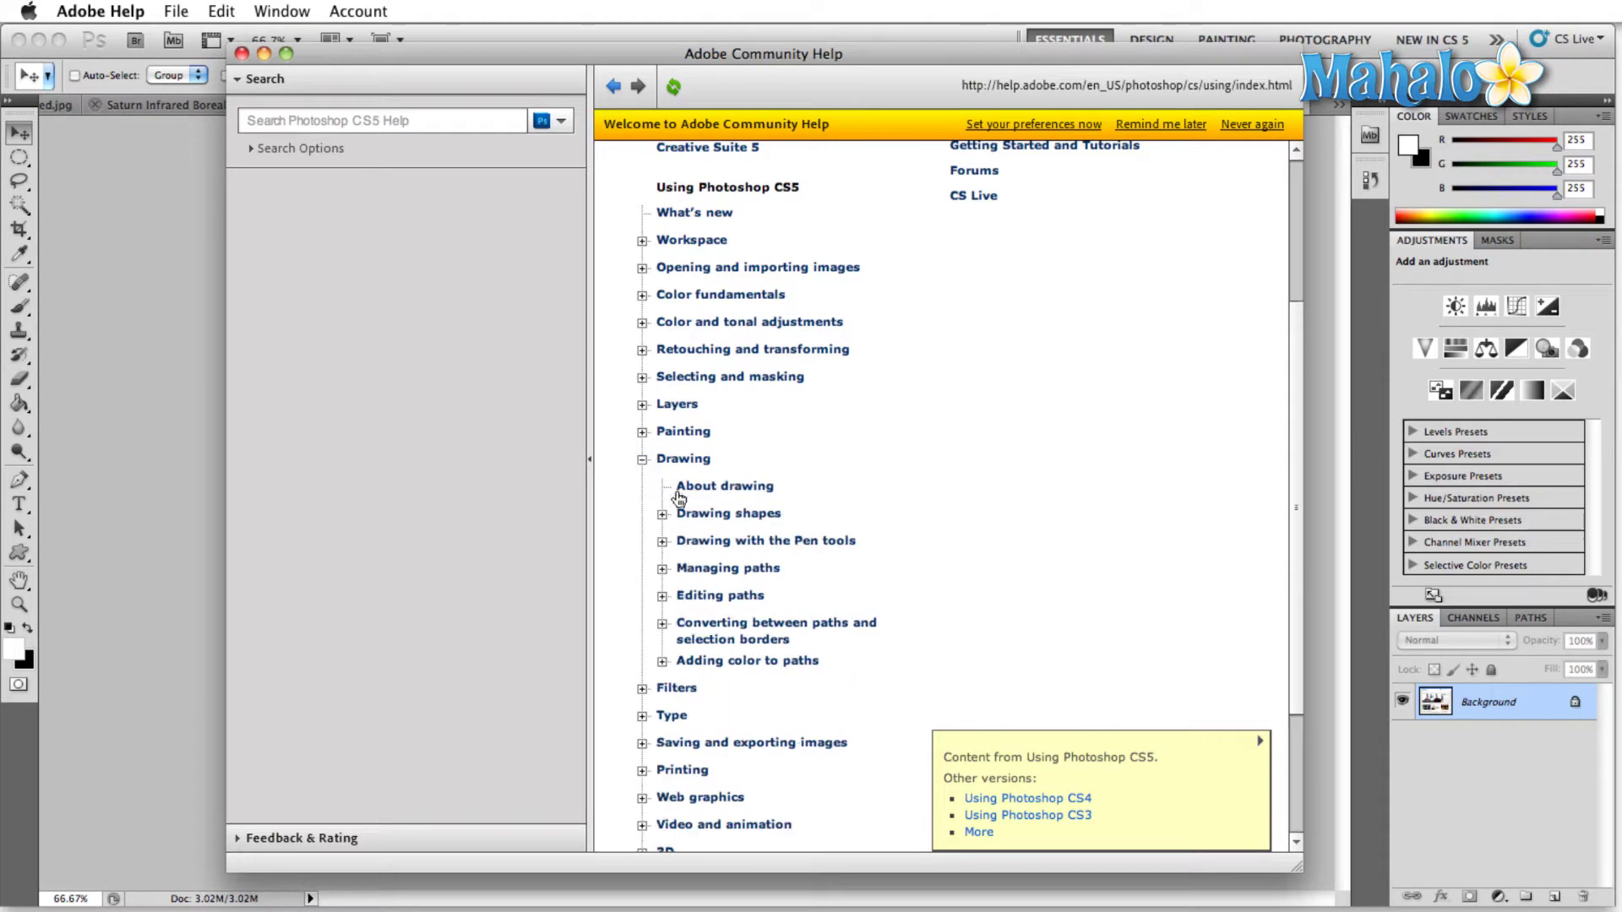
pyautogui.click(662, 596)
pyautogui.scroll(3, 844, 549)
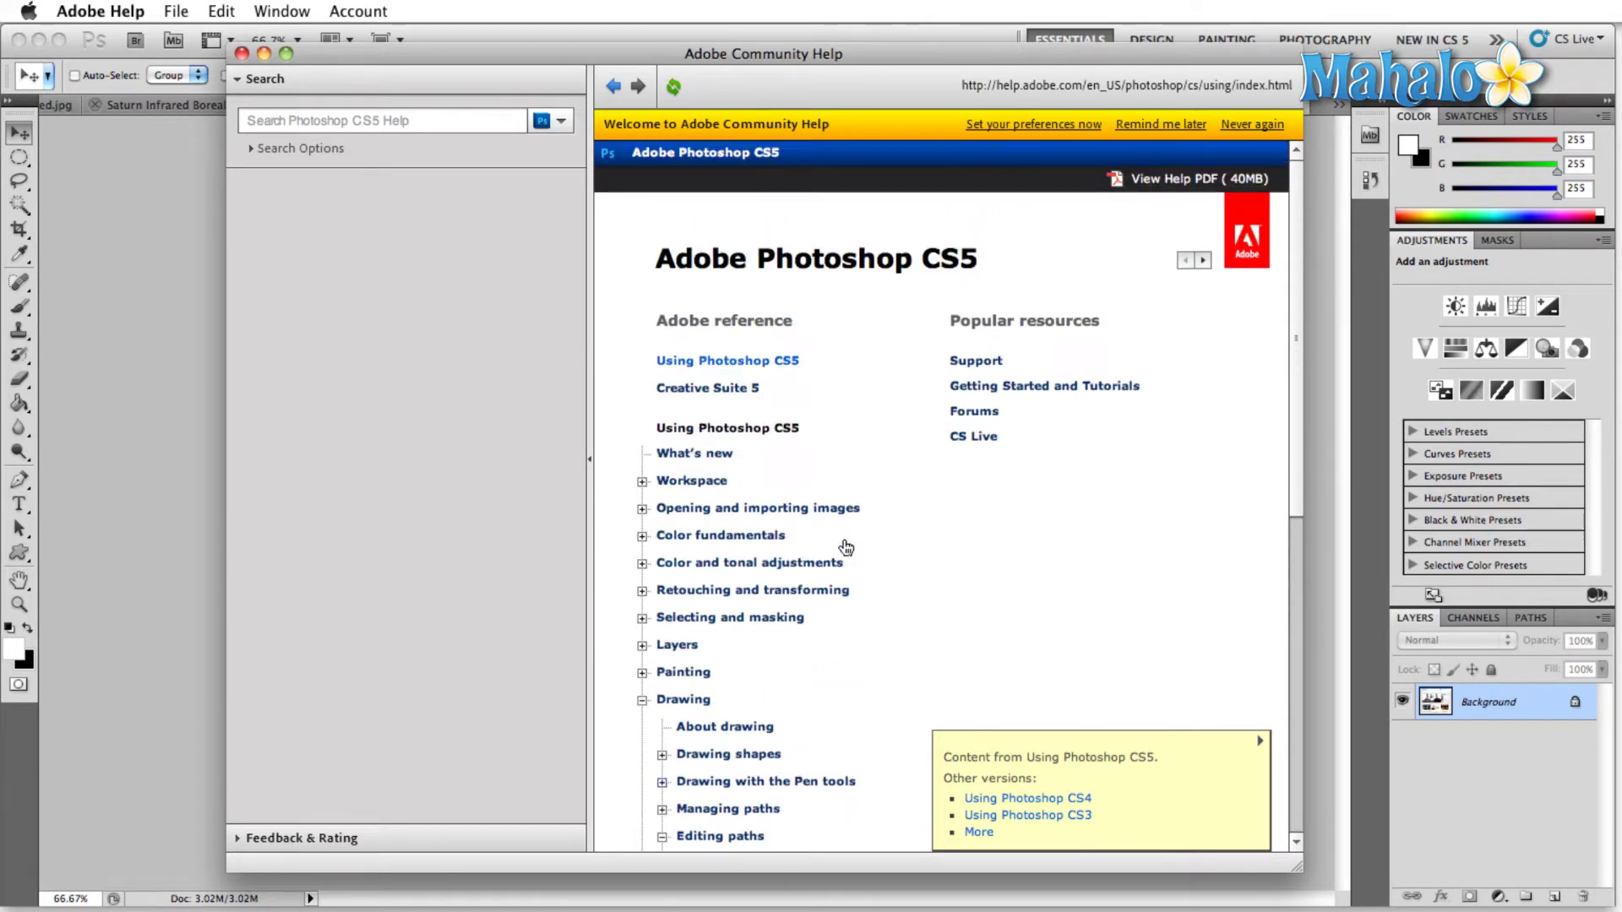
pyautogui.click(1024, 388)
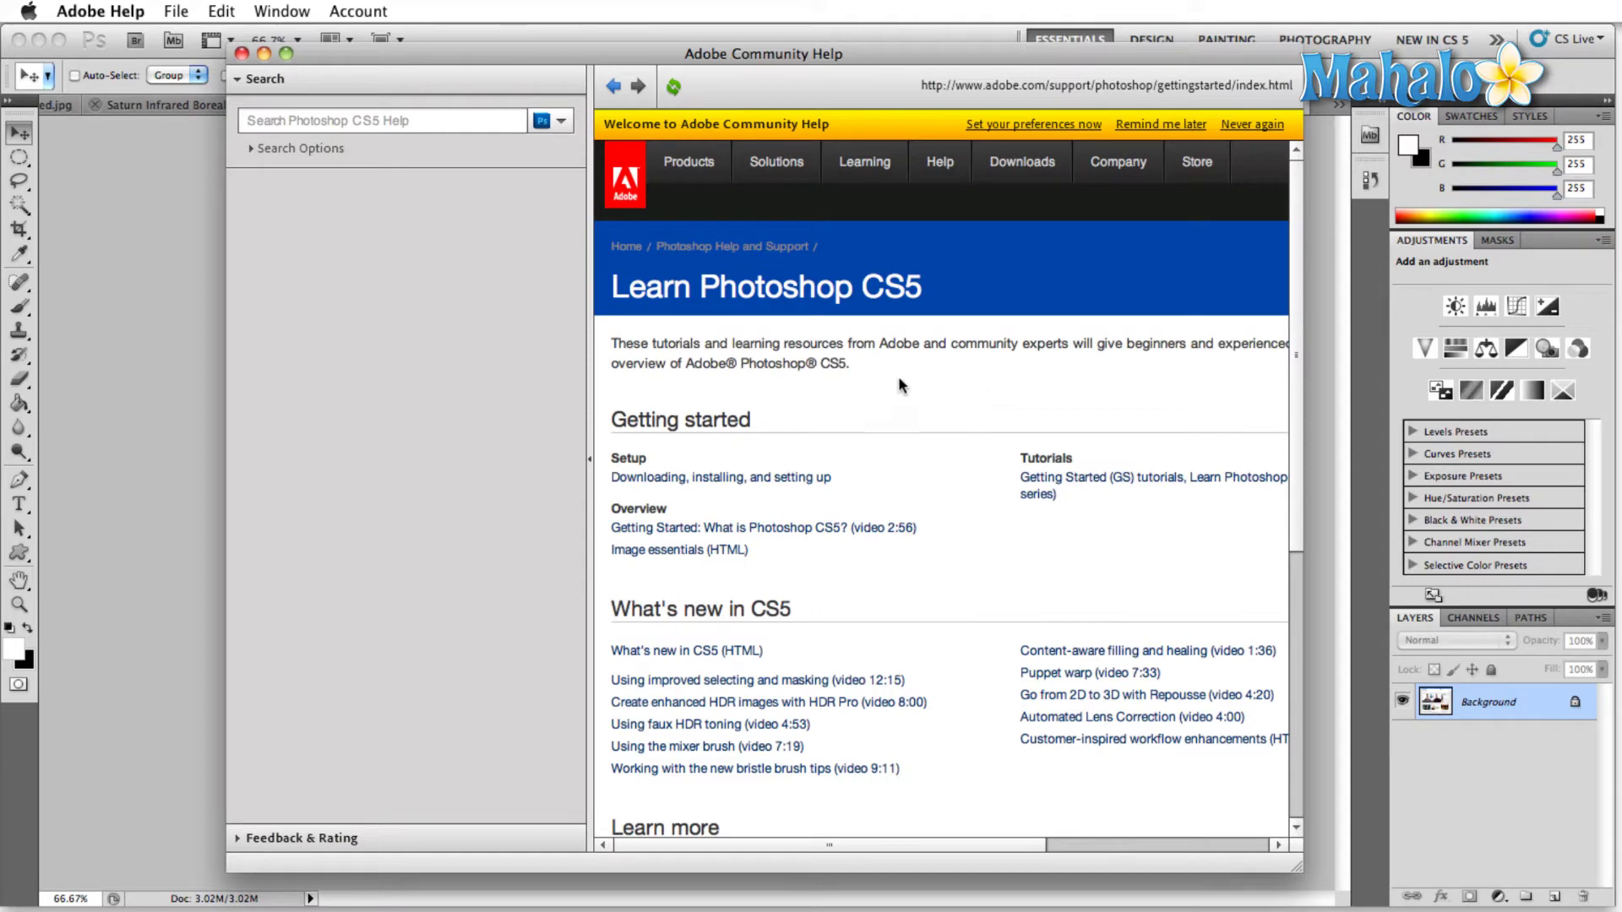
# Scroll through the Learn Photoshop CS5 page and go back to the Photoshop CS5 help index
pyautogui.scroll(-3, 875, 399)
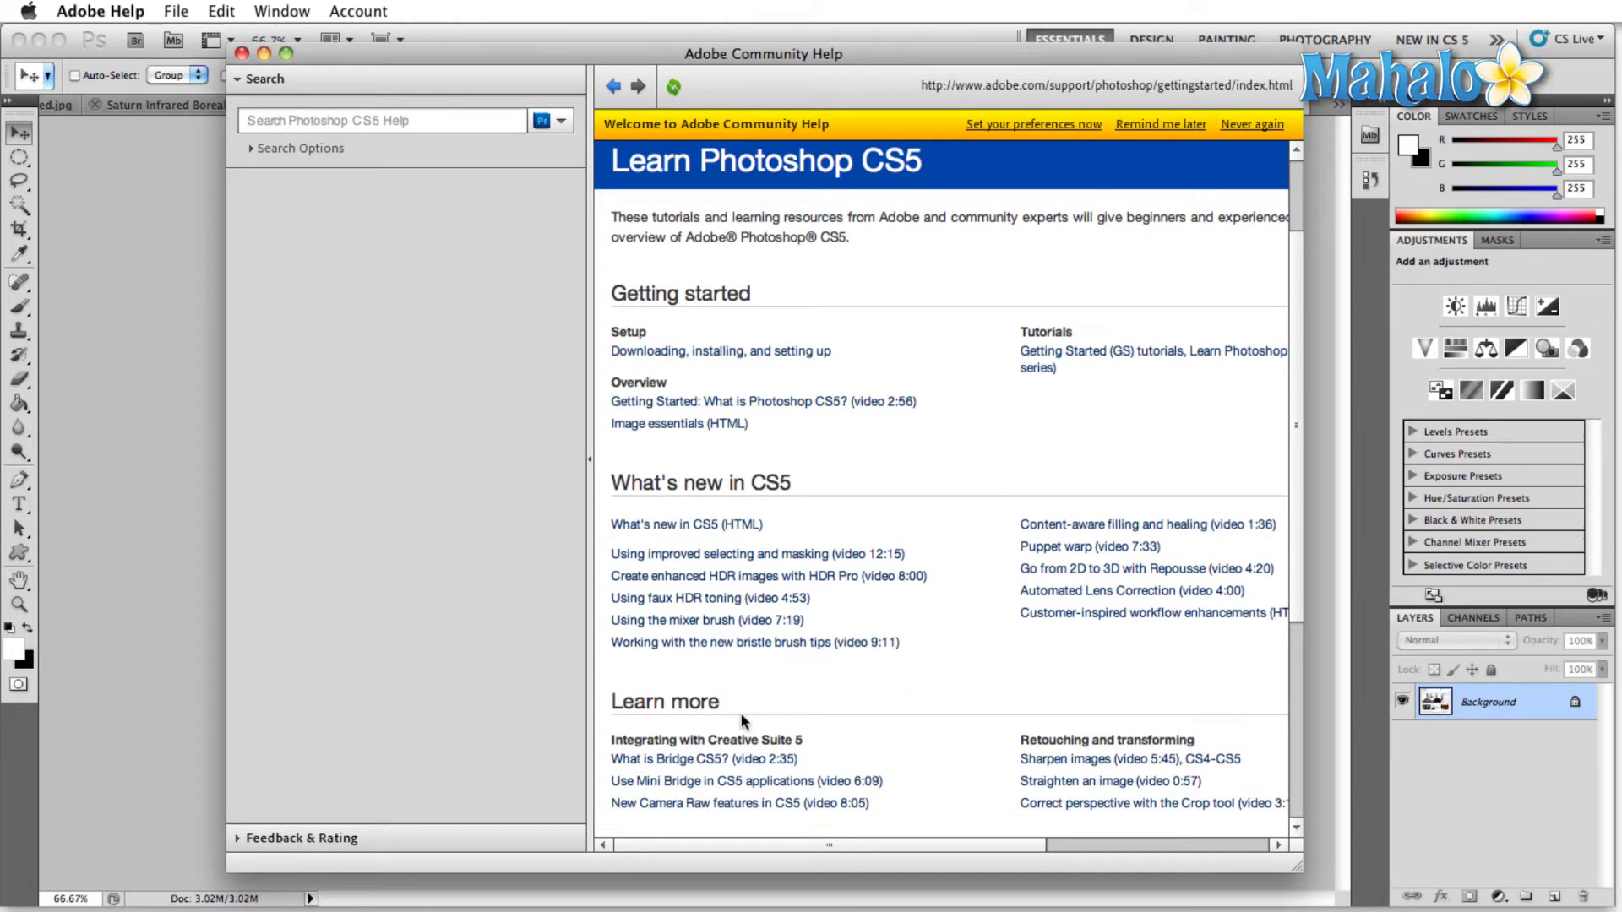
pyautogui.scroll(-1, 743, 726)
pyautogui.scroll(-7, 780, 367)
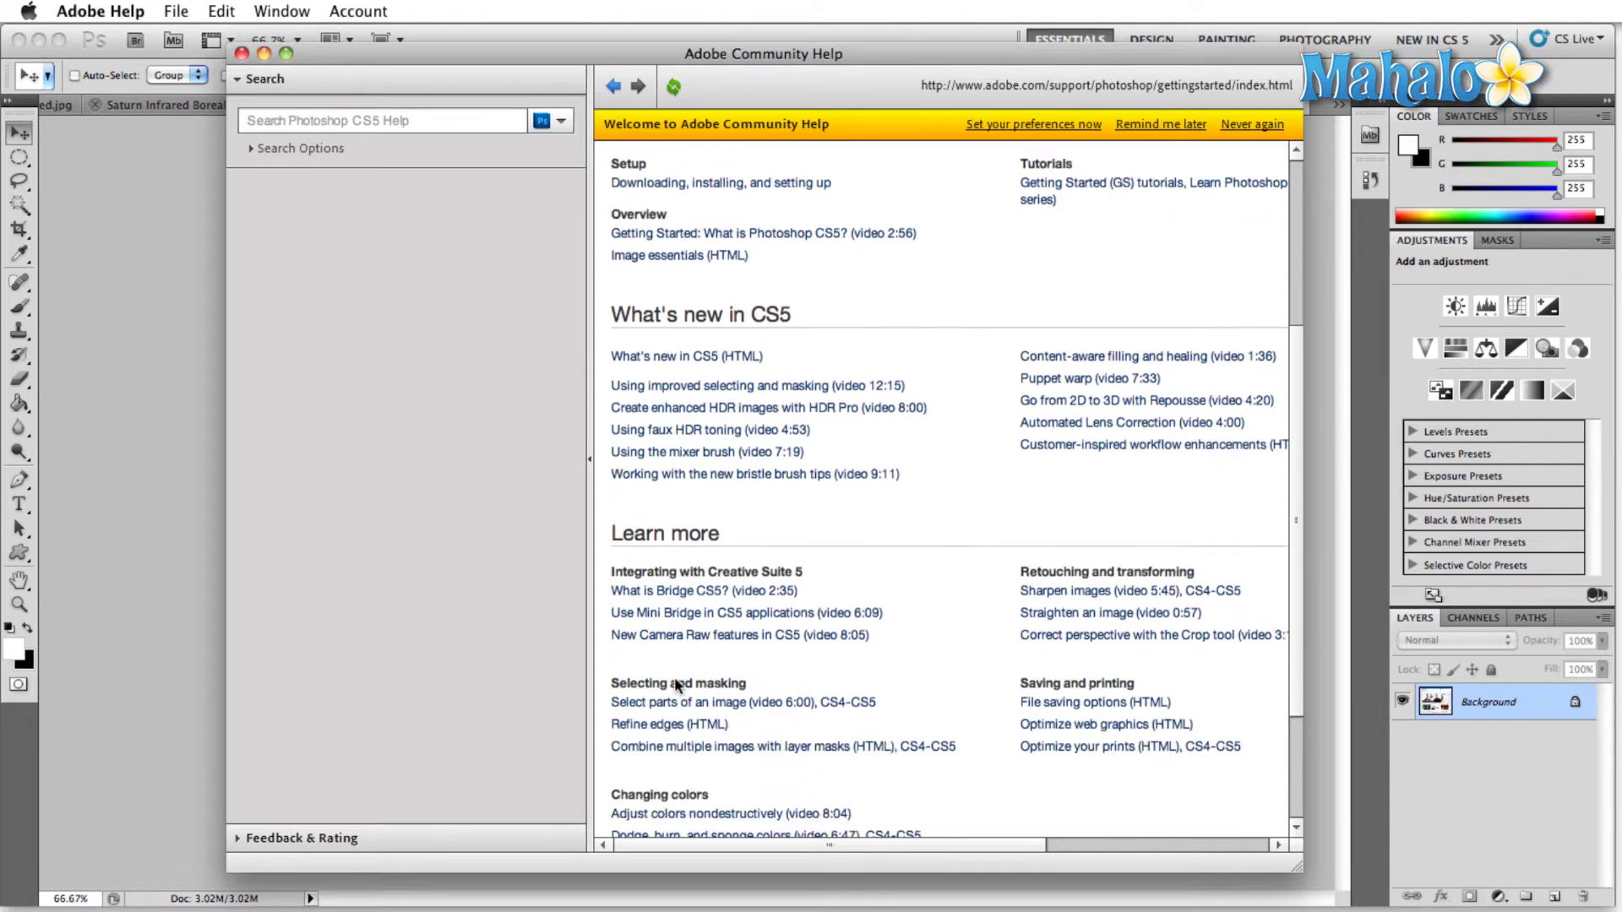
pyautogui.click(614, 86)
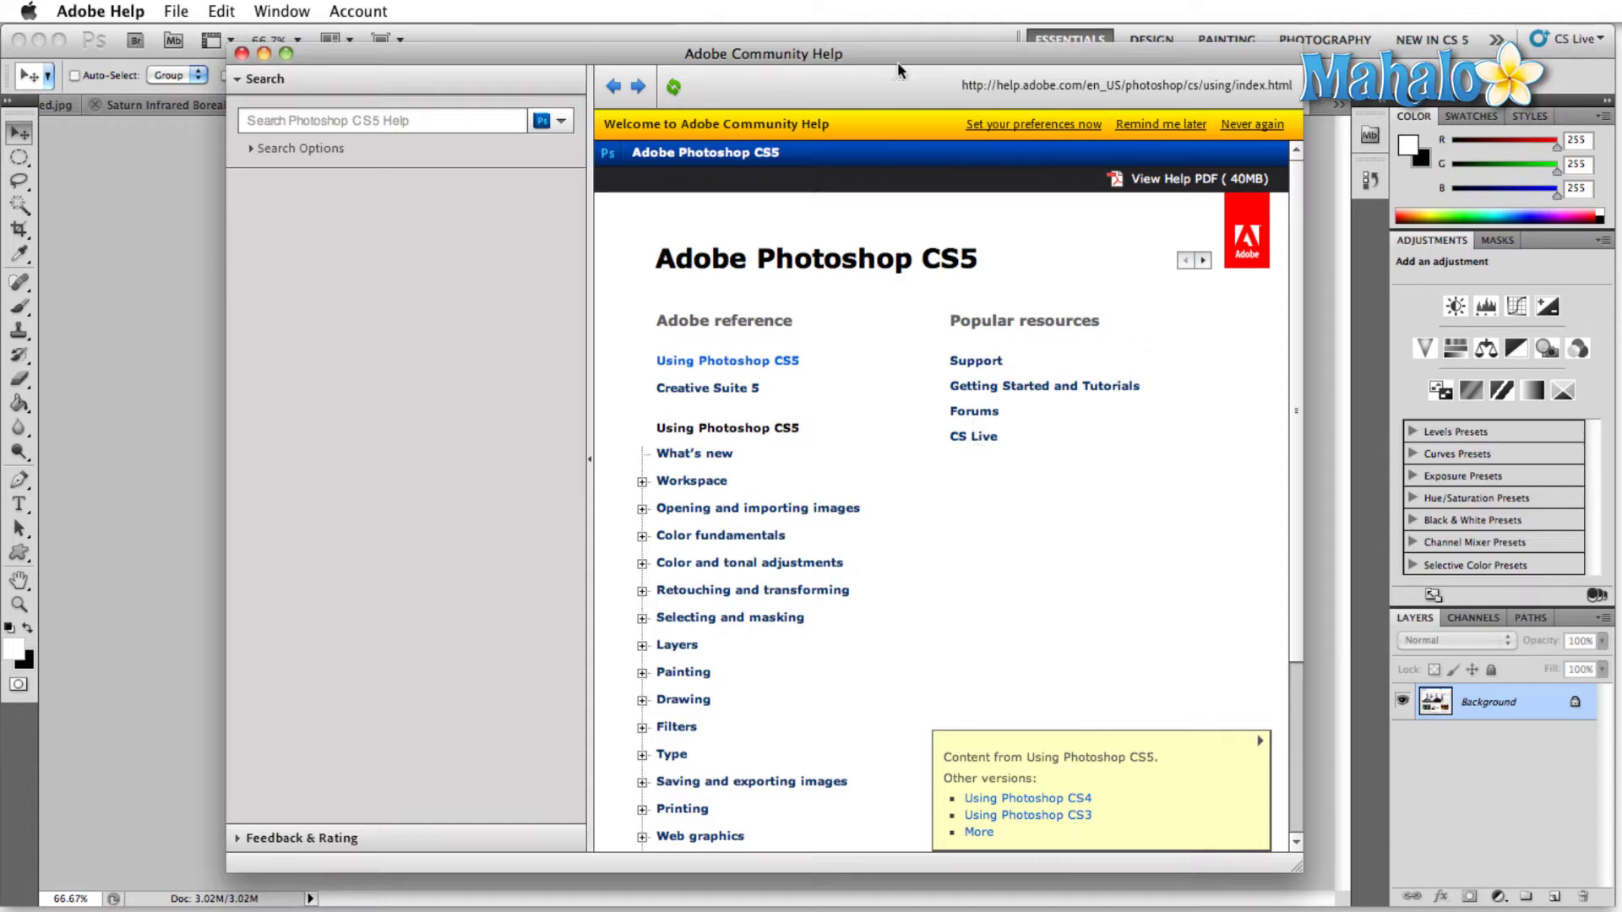
pyautogui.click(241, 54)
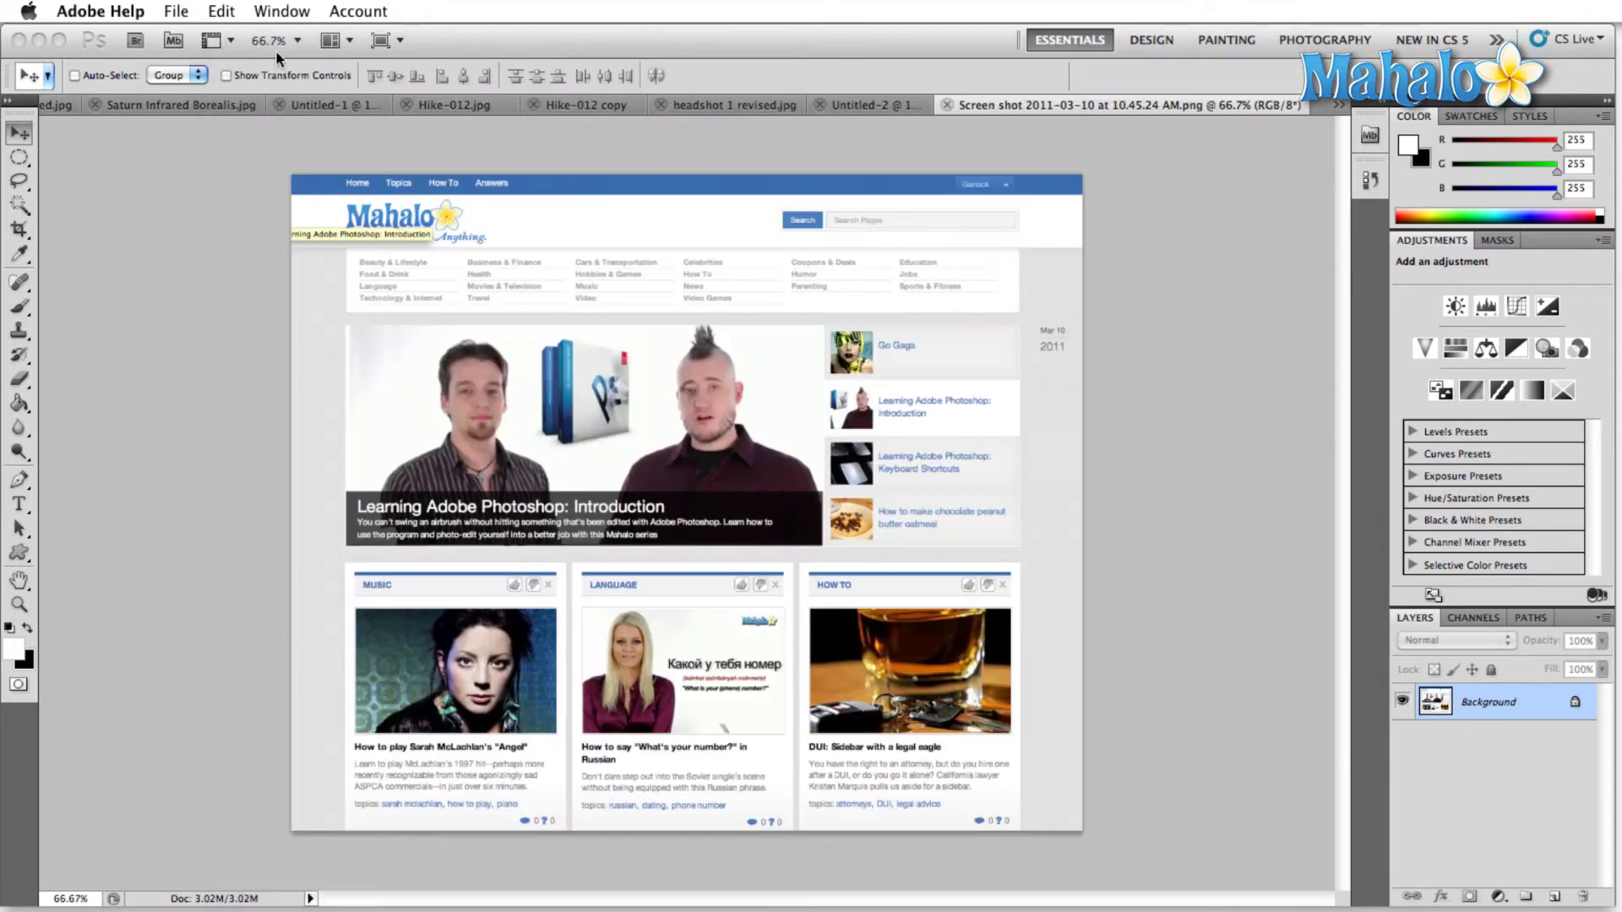
pyautogui.click(1599, 43)
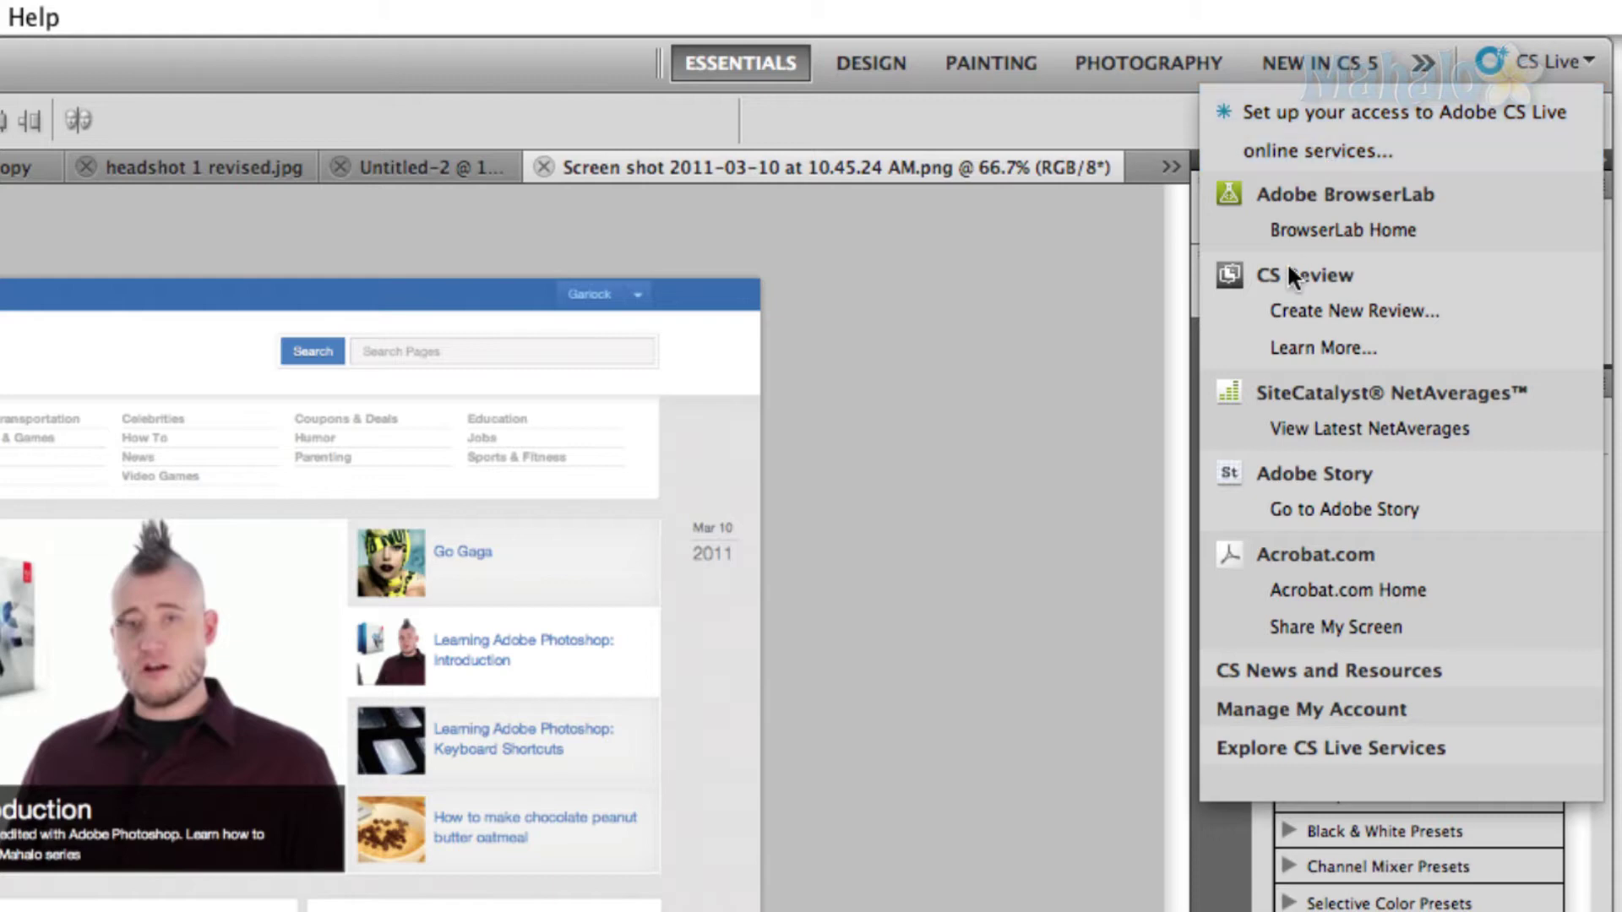
pyautogui.moveTo(1292, 198)
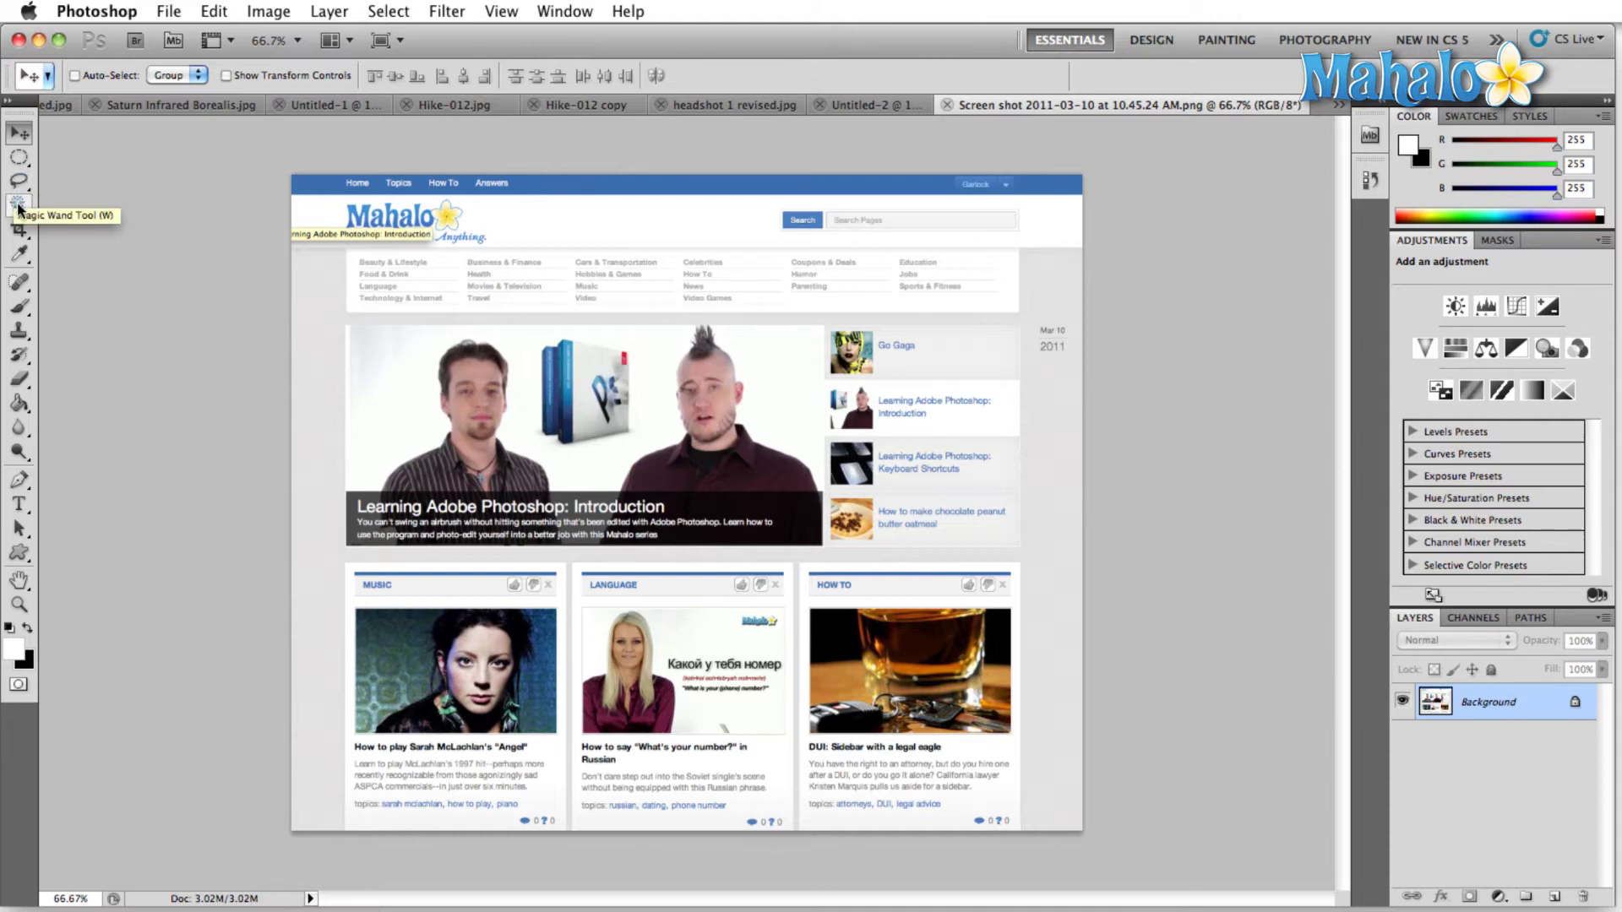
# Pick the Magic Wand, then switch to the Quick Selection Tool from its flyout
pyautogui.click(18, 207)
pyautogui.moveTo(18, 207); pyautogui.dragTo(76, 207)
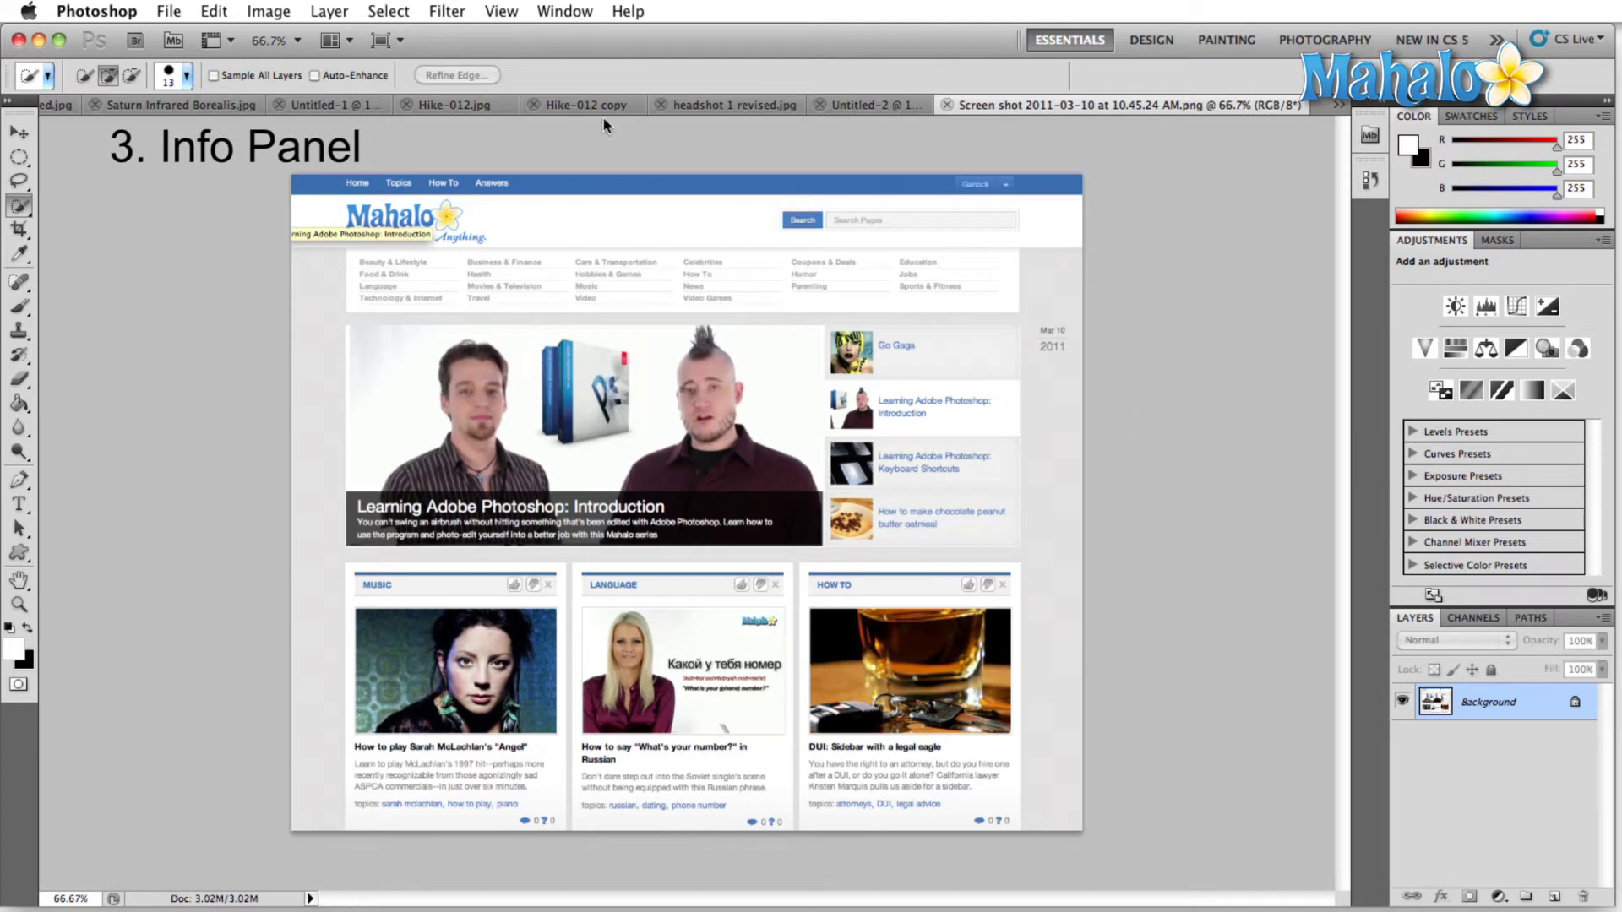
# Open the Info panel from the Window menu
pyautogui.click(565, 12)
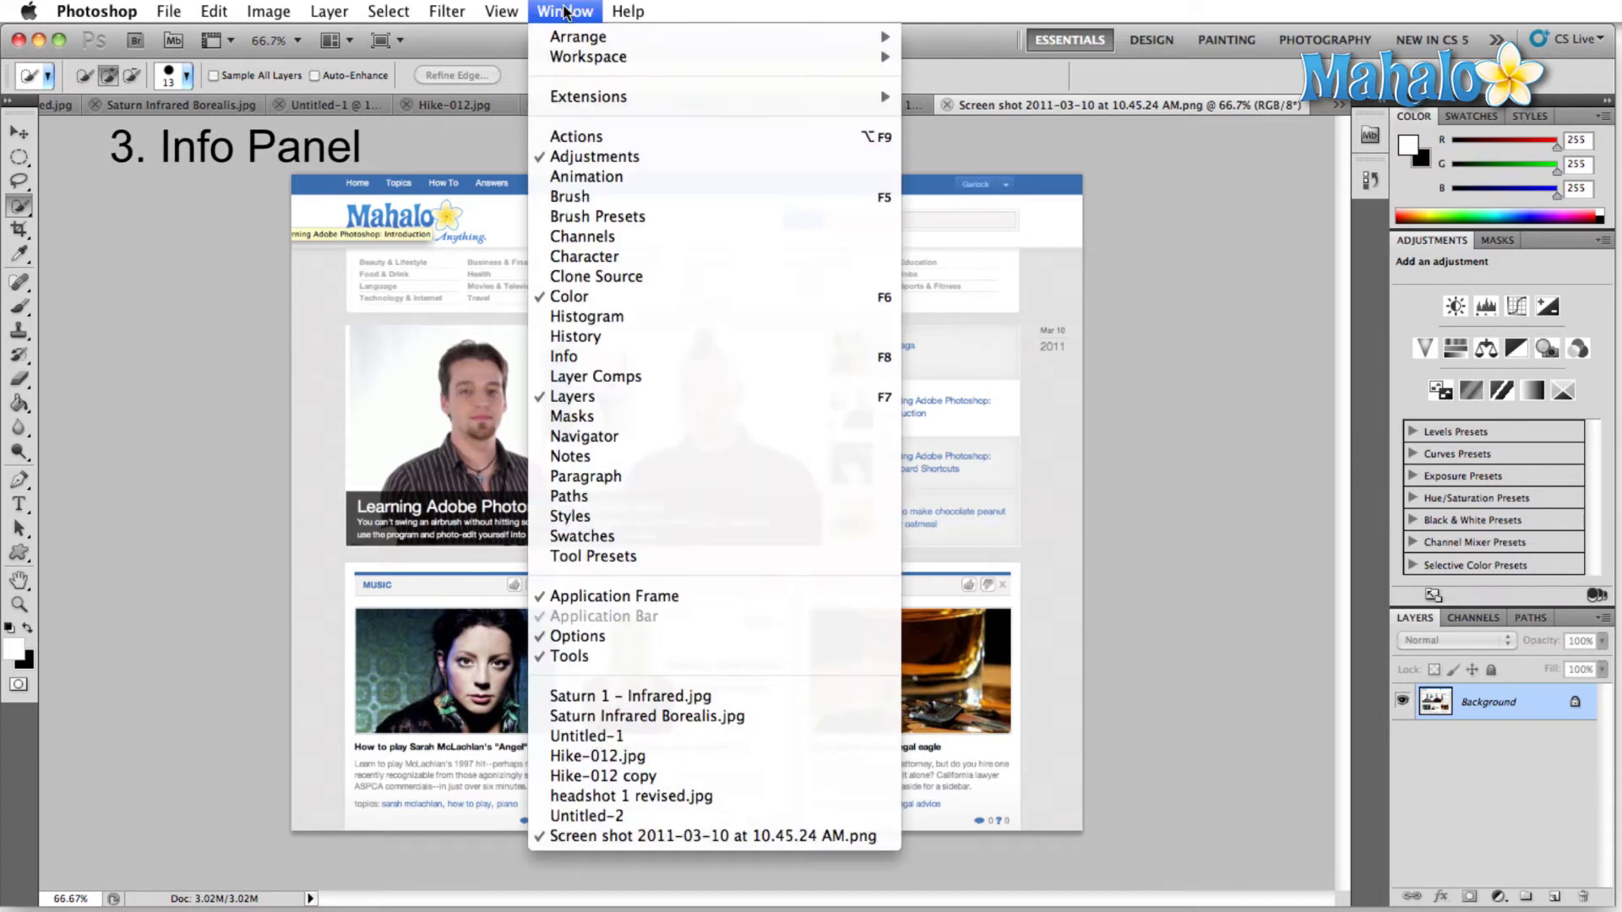
pyautogui.click(600, 356)
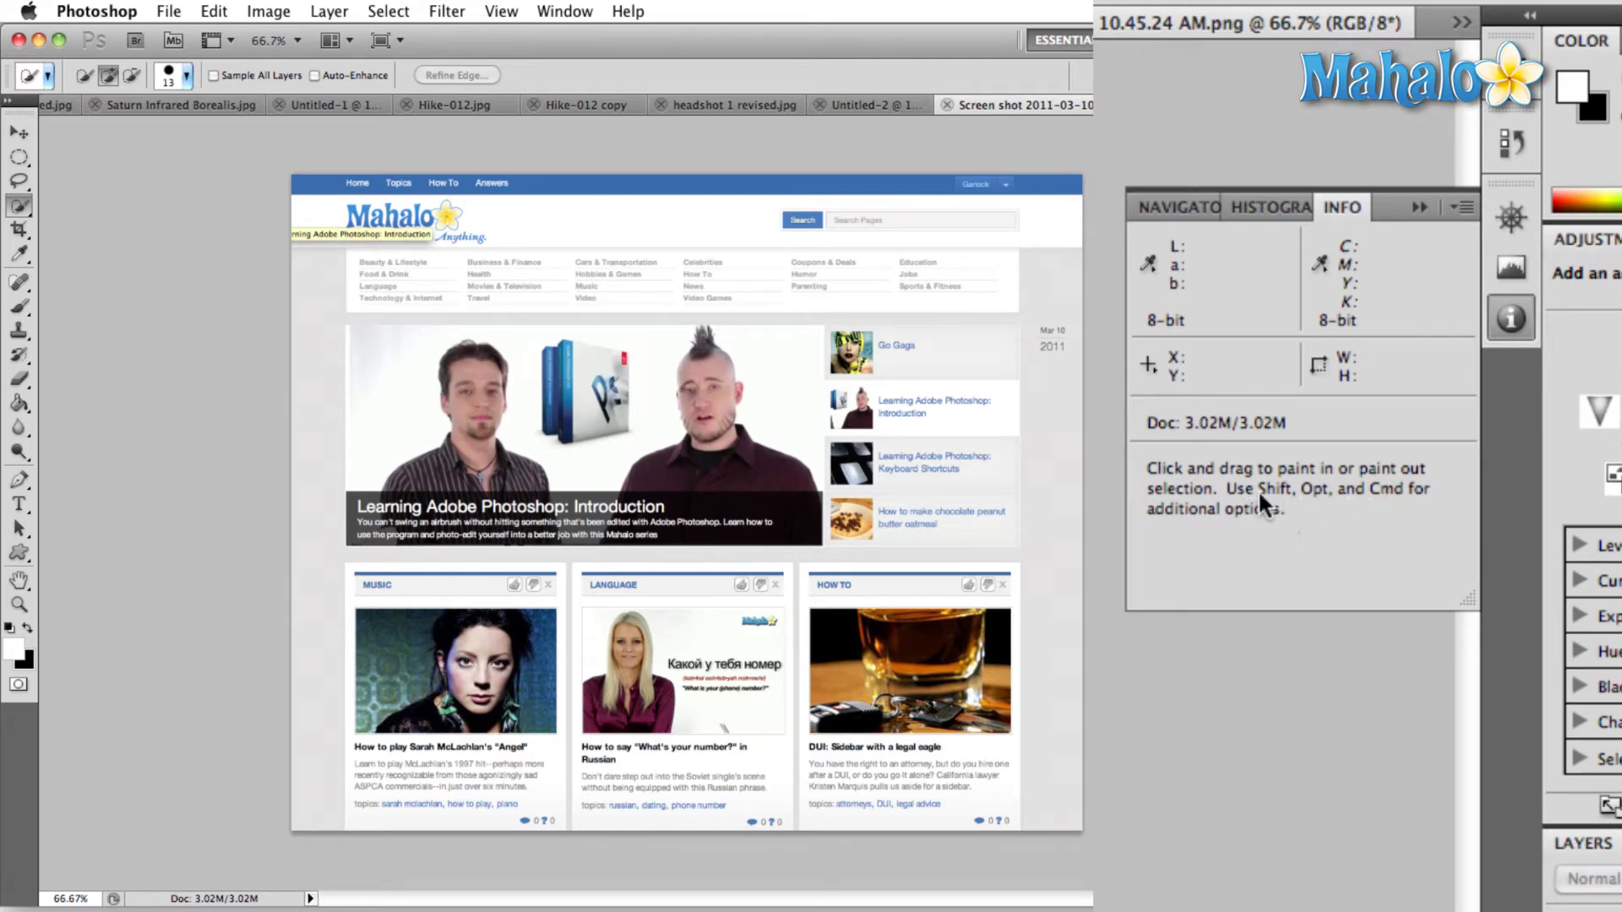
# Quick-select the white background around both men in the hero image
pyautogui.click(785, 400)
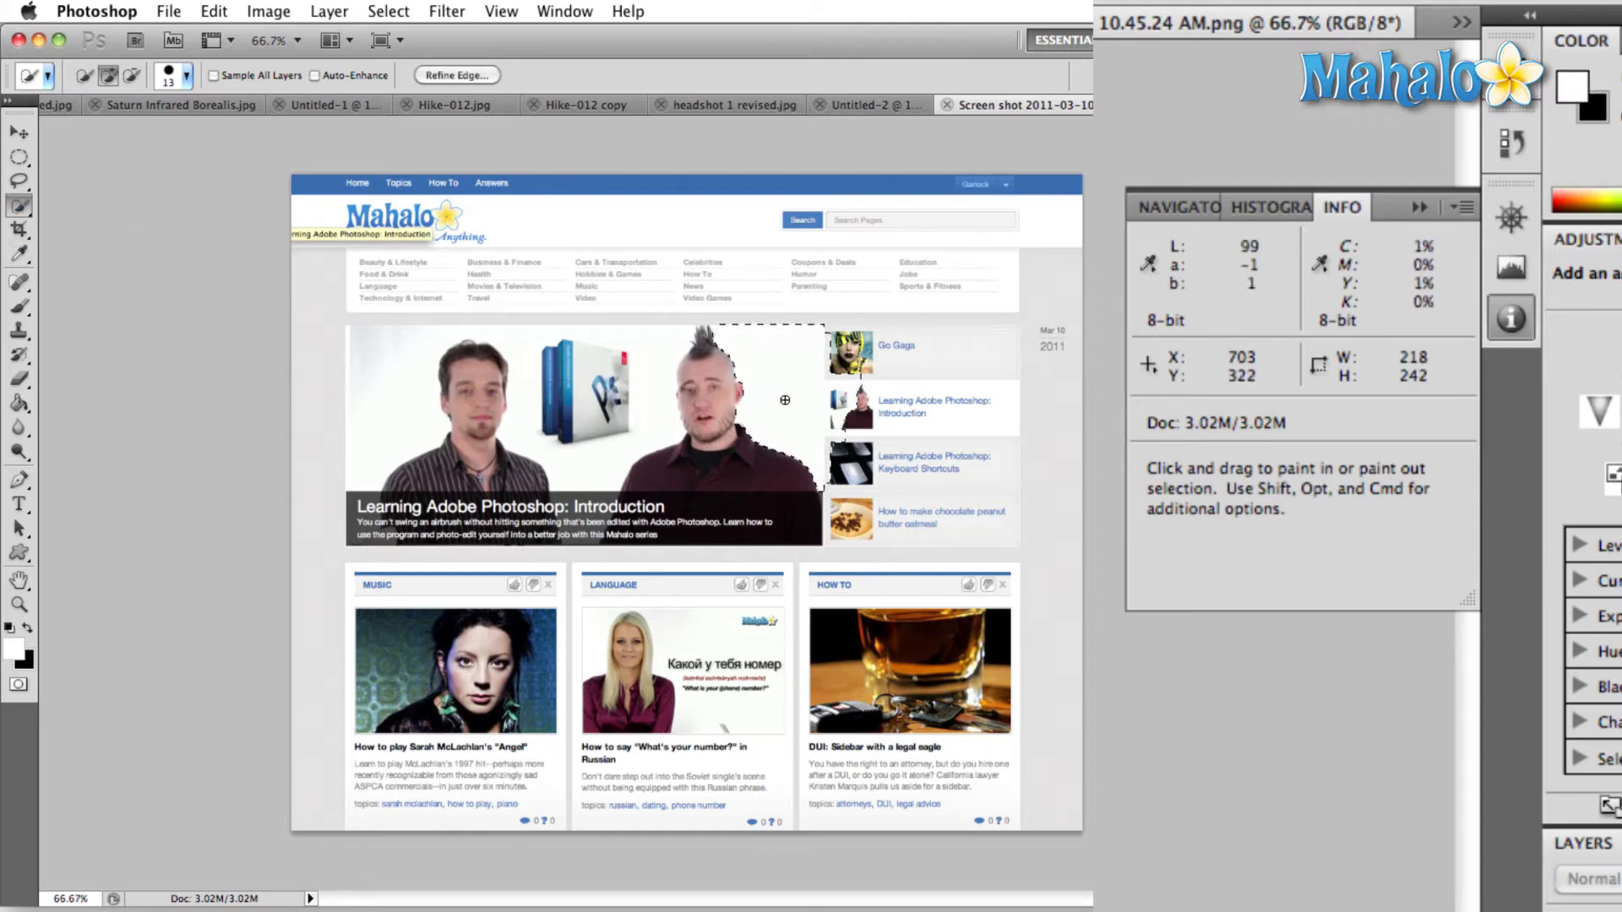
pyautogui.click(652, 404)
pyautogui.moveTo(652, 403)
pyautogui.mouseDown()
pyautogui.moveTo(663, 347)
pyautogui.moveTo(377, 358)
pyautogui.moveTo(542, 357)
pyautogui.mouseUp()
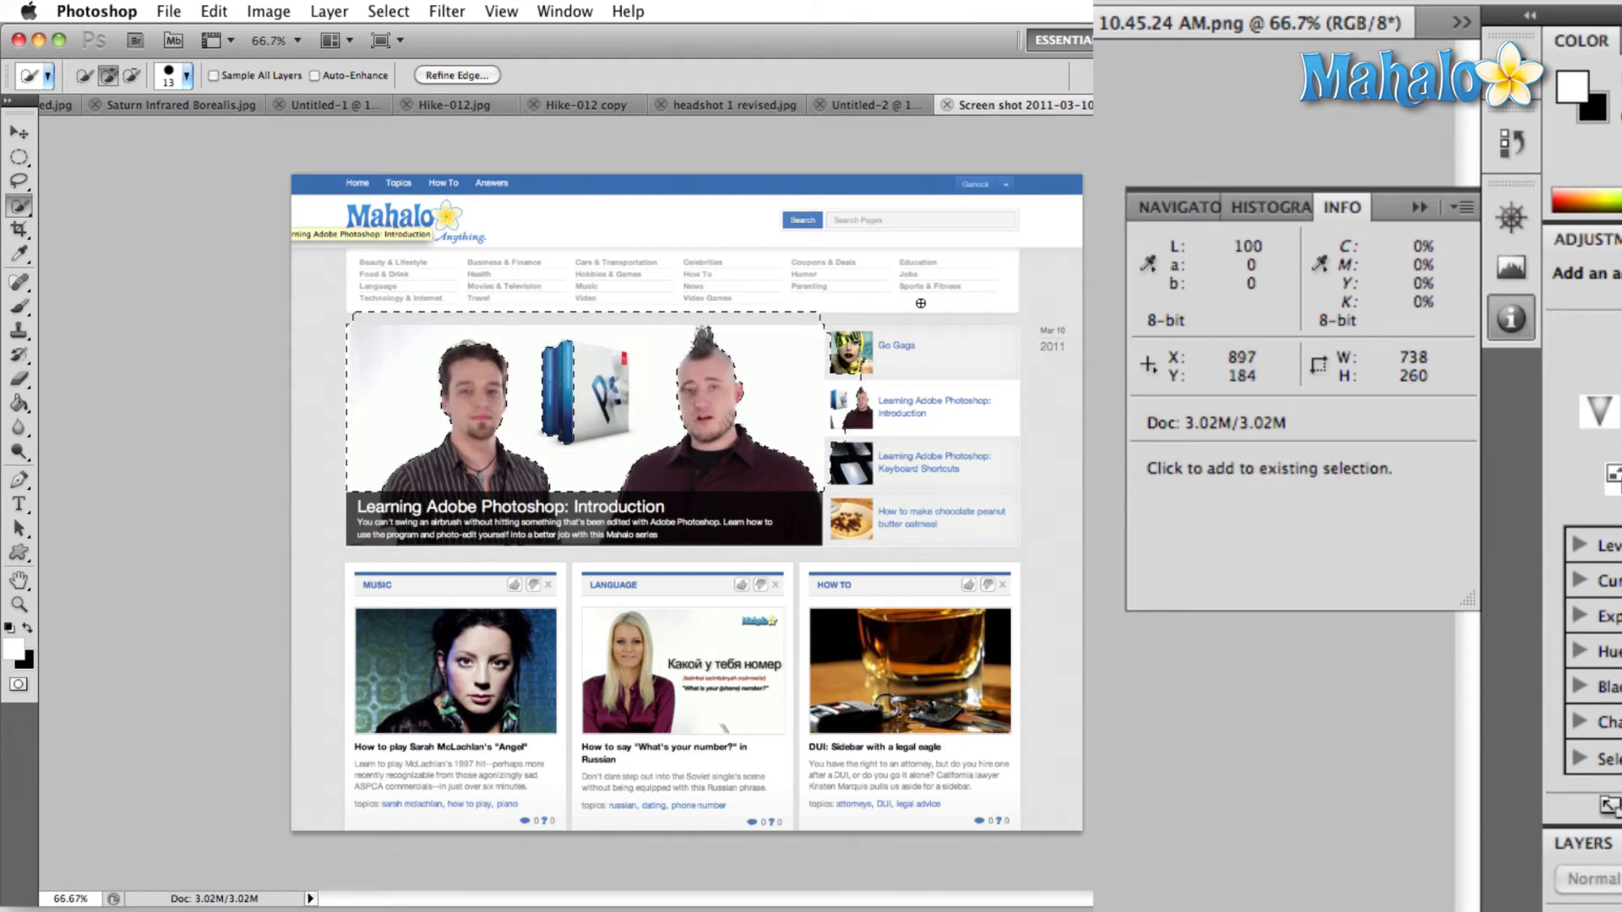
# Add the category links and header to the selection, then dismiss the layer-locked warning
pyautogui.moveTo(904, 302); pyautogui.dragTo(970, 304)
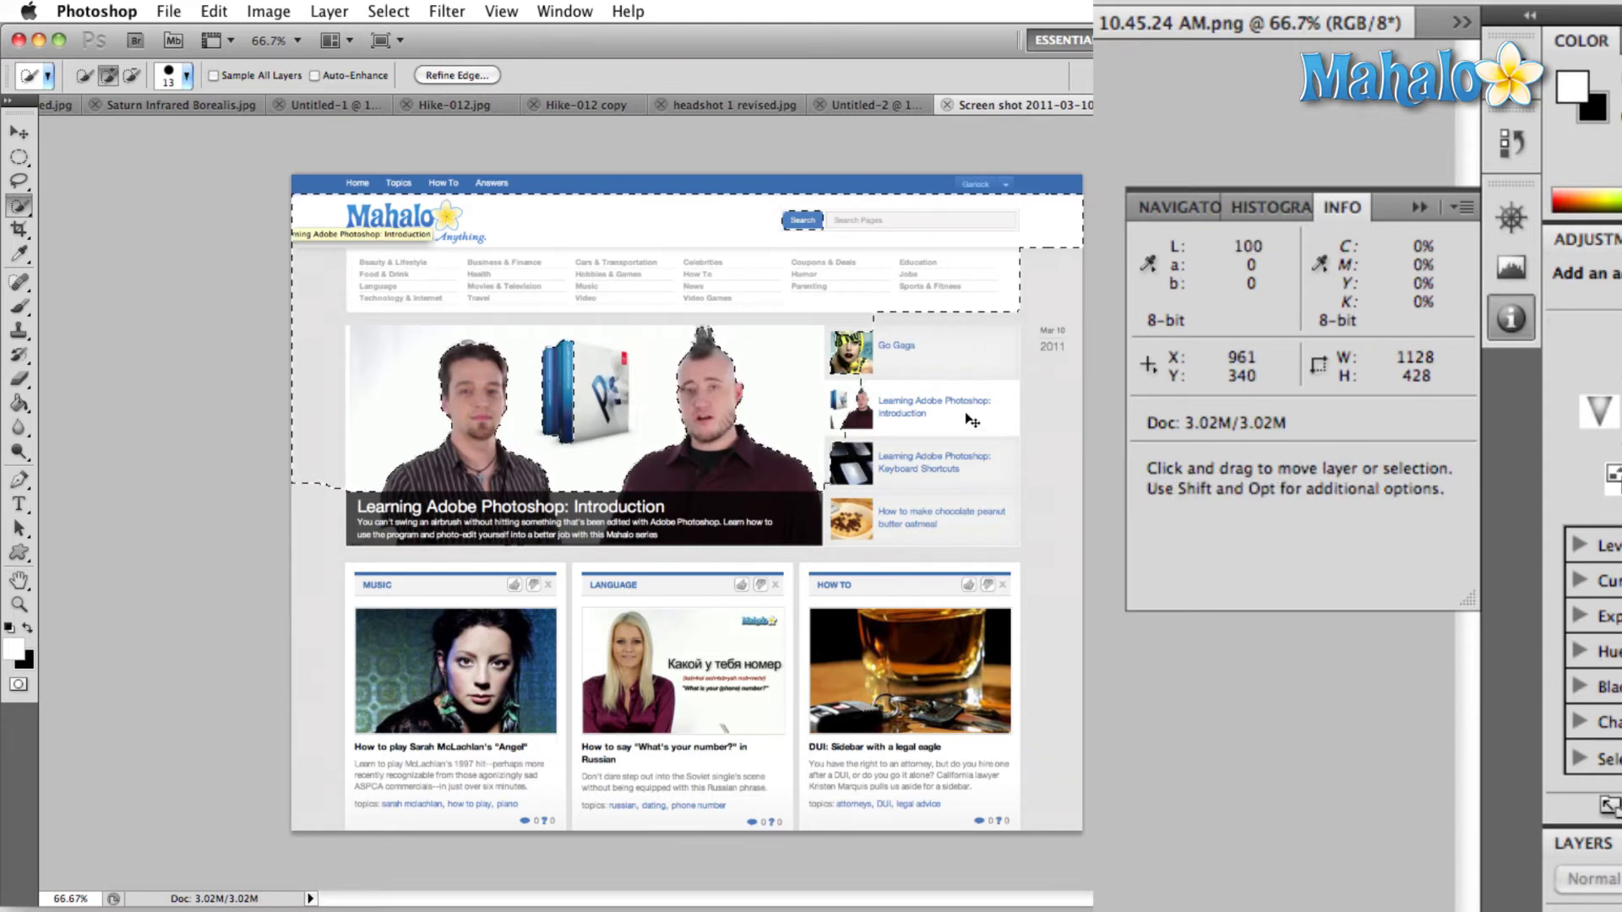
pyautogui.moveTo(971, 420); pyautogui.dragTo(972, 462)
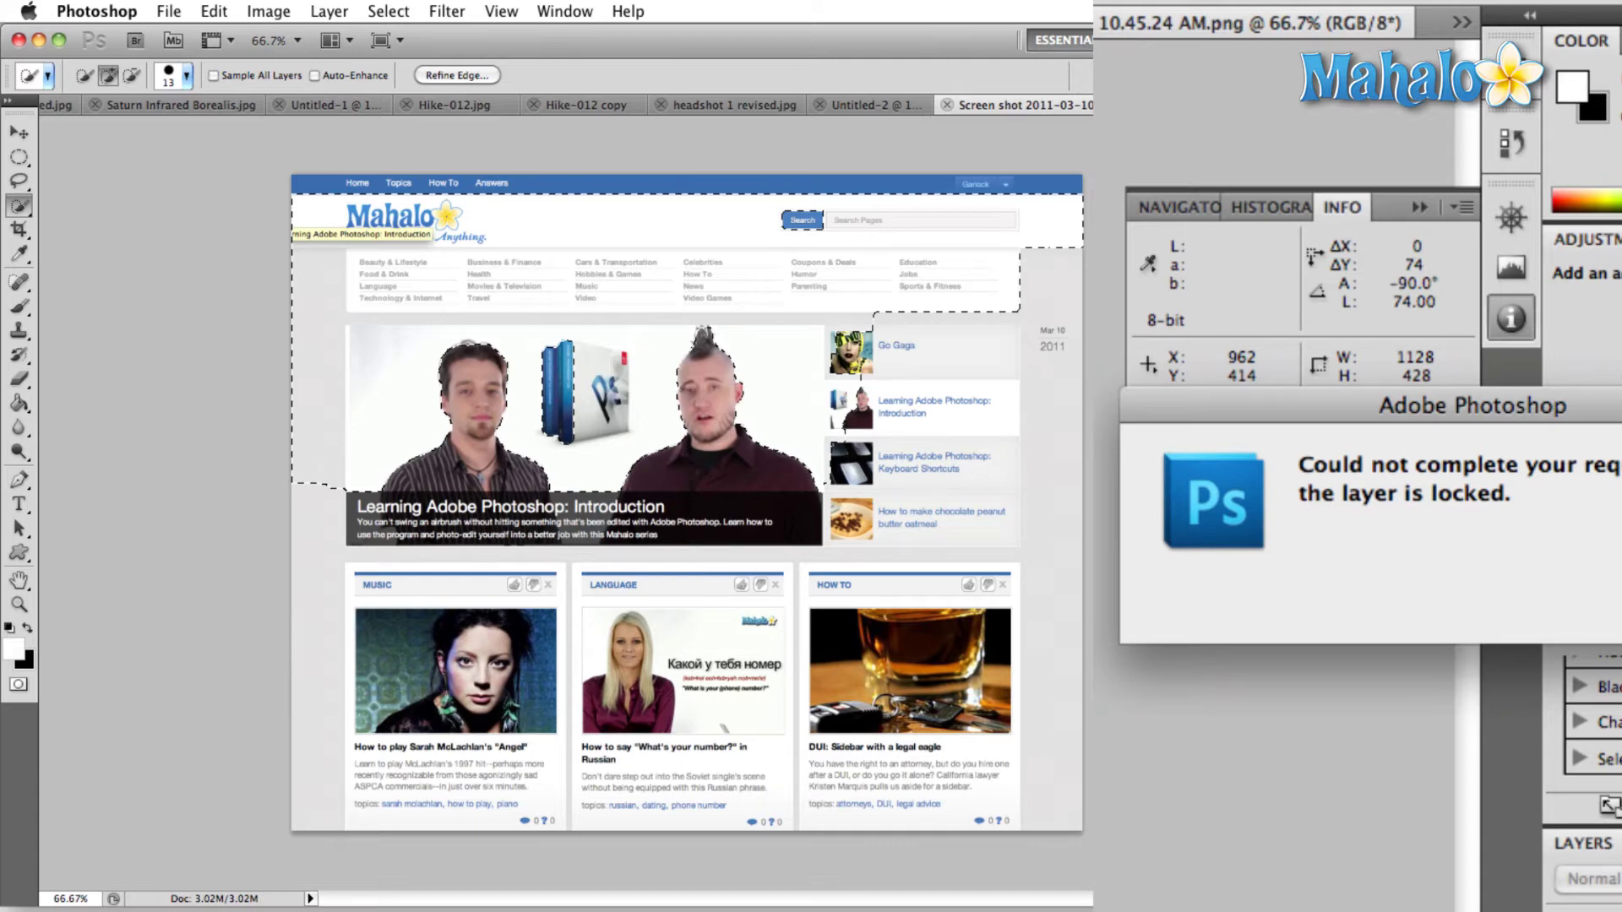
pyautogui.press('Return')
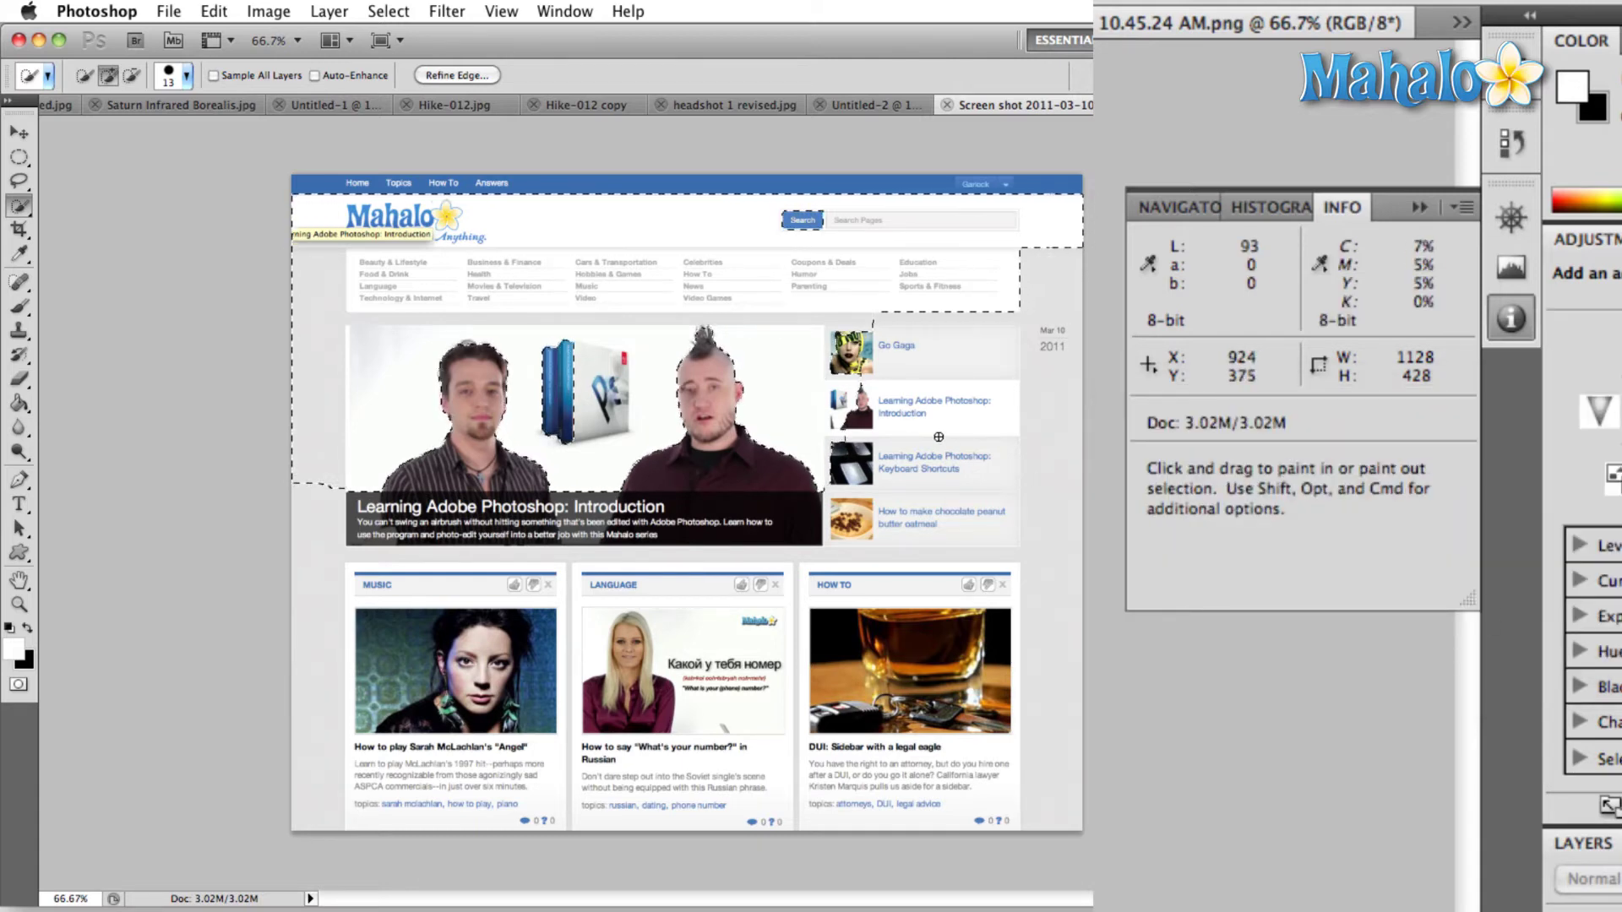
# Subtract the area near the category links and extend the selection into the sidebar links
pyautogui.press('alt')
pyautogui.moveTo(913, 284)
pyautogui.mouseDown()
pyautogui.moveTo(660, 255)
pyautogui.moveTo(518, 273)
pyautogui.mouseUp()
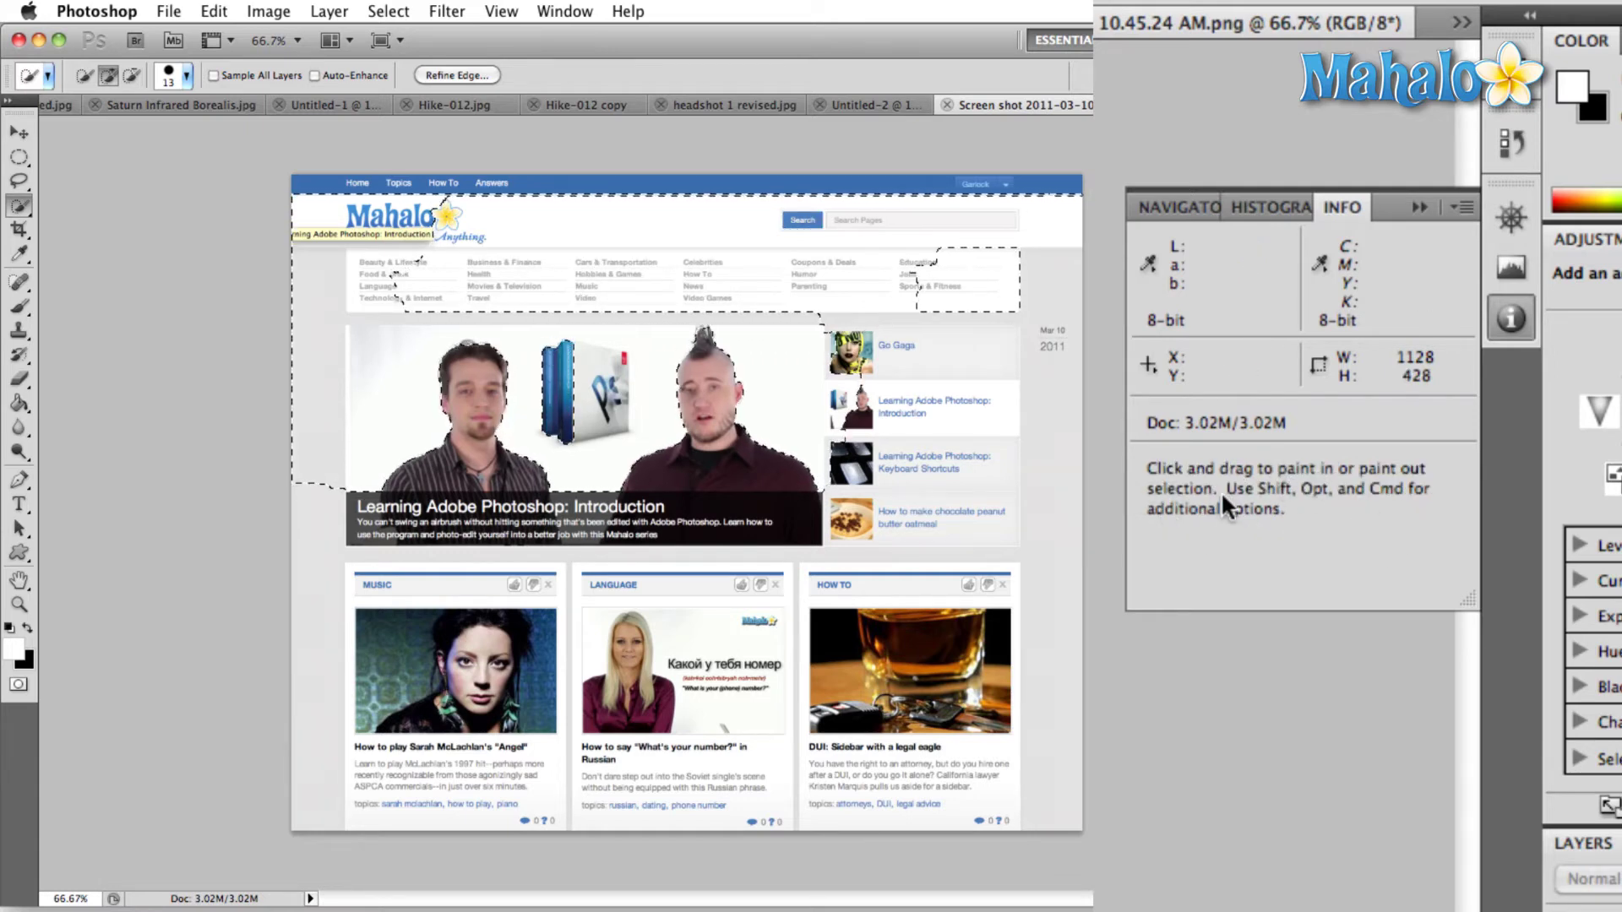
pyautogui.press('alt')
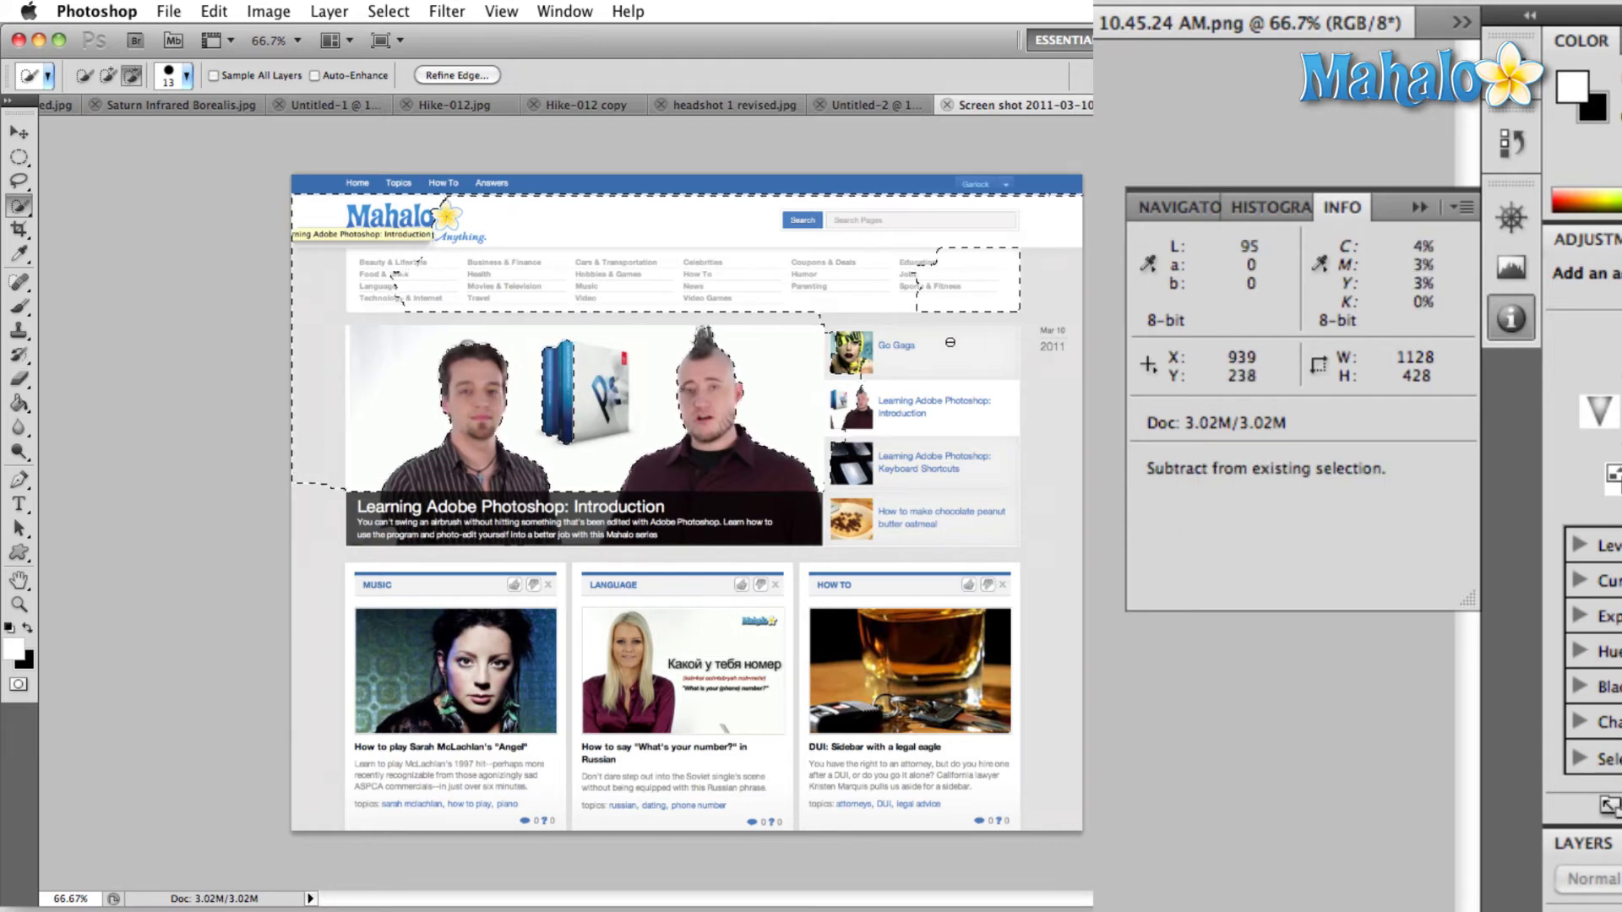
pyautogui.press('super')
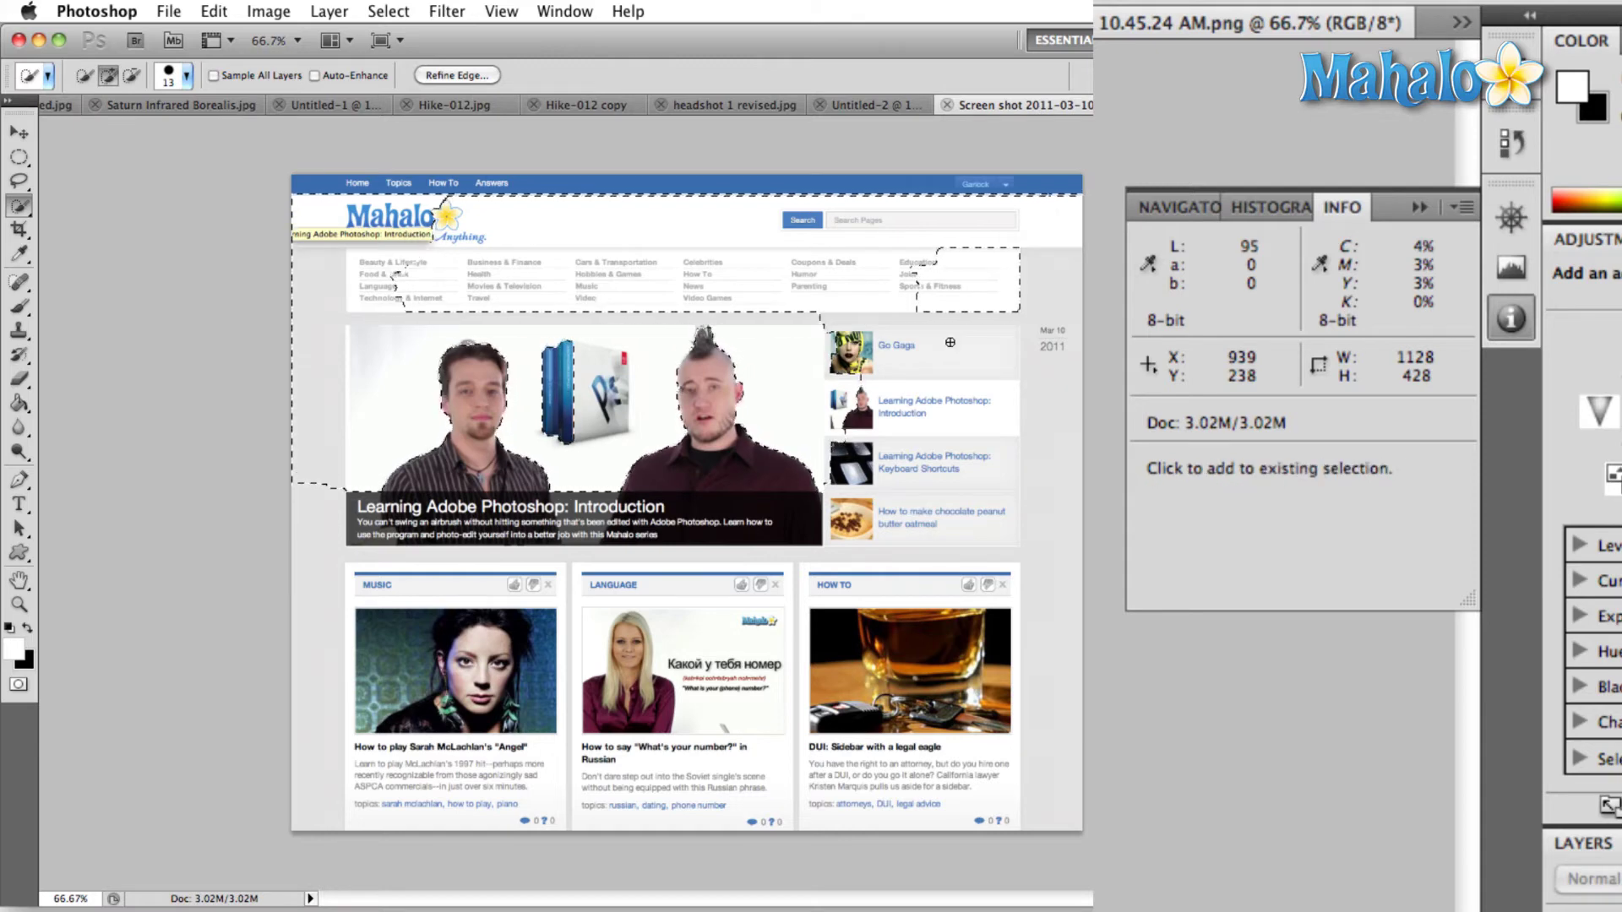
pyautogui.moveTo(793, 258)
pyautogui.mouseDown()
pyautogui.moveTo(897, 338)
pyautogui.moveTo(929, 402)
pyautogui.mouseUp()
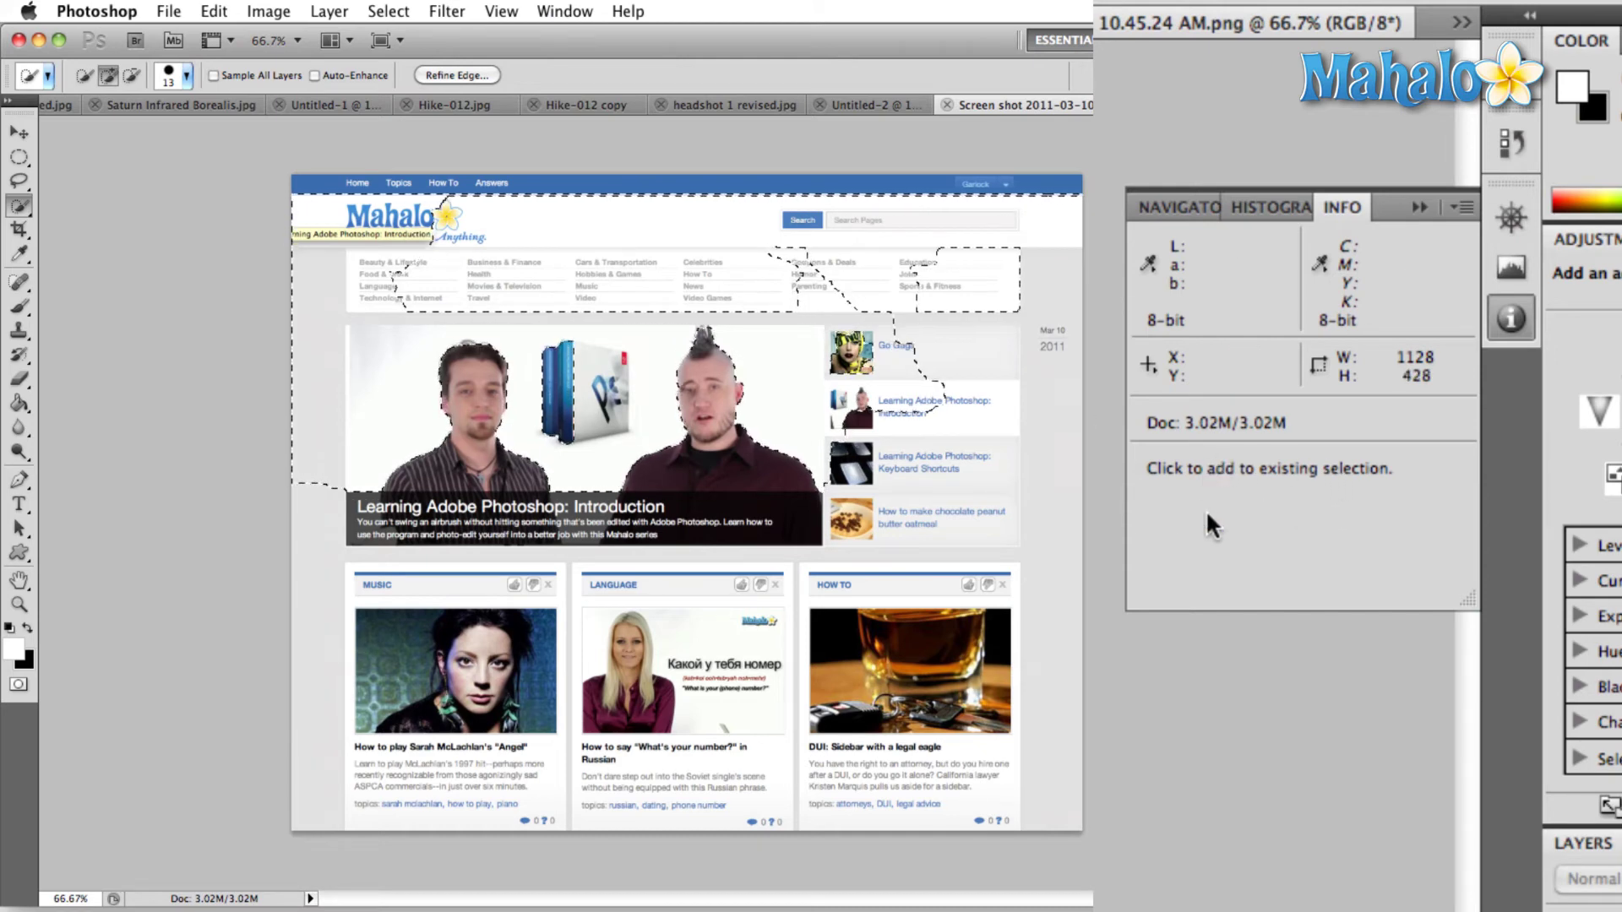
# Try the Elliptical Marquee, Clone Stamp and Eraser tools for Info hints, then deselect
pyautogui.click(18, 156)
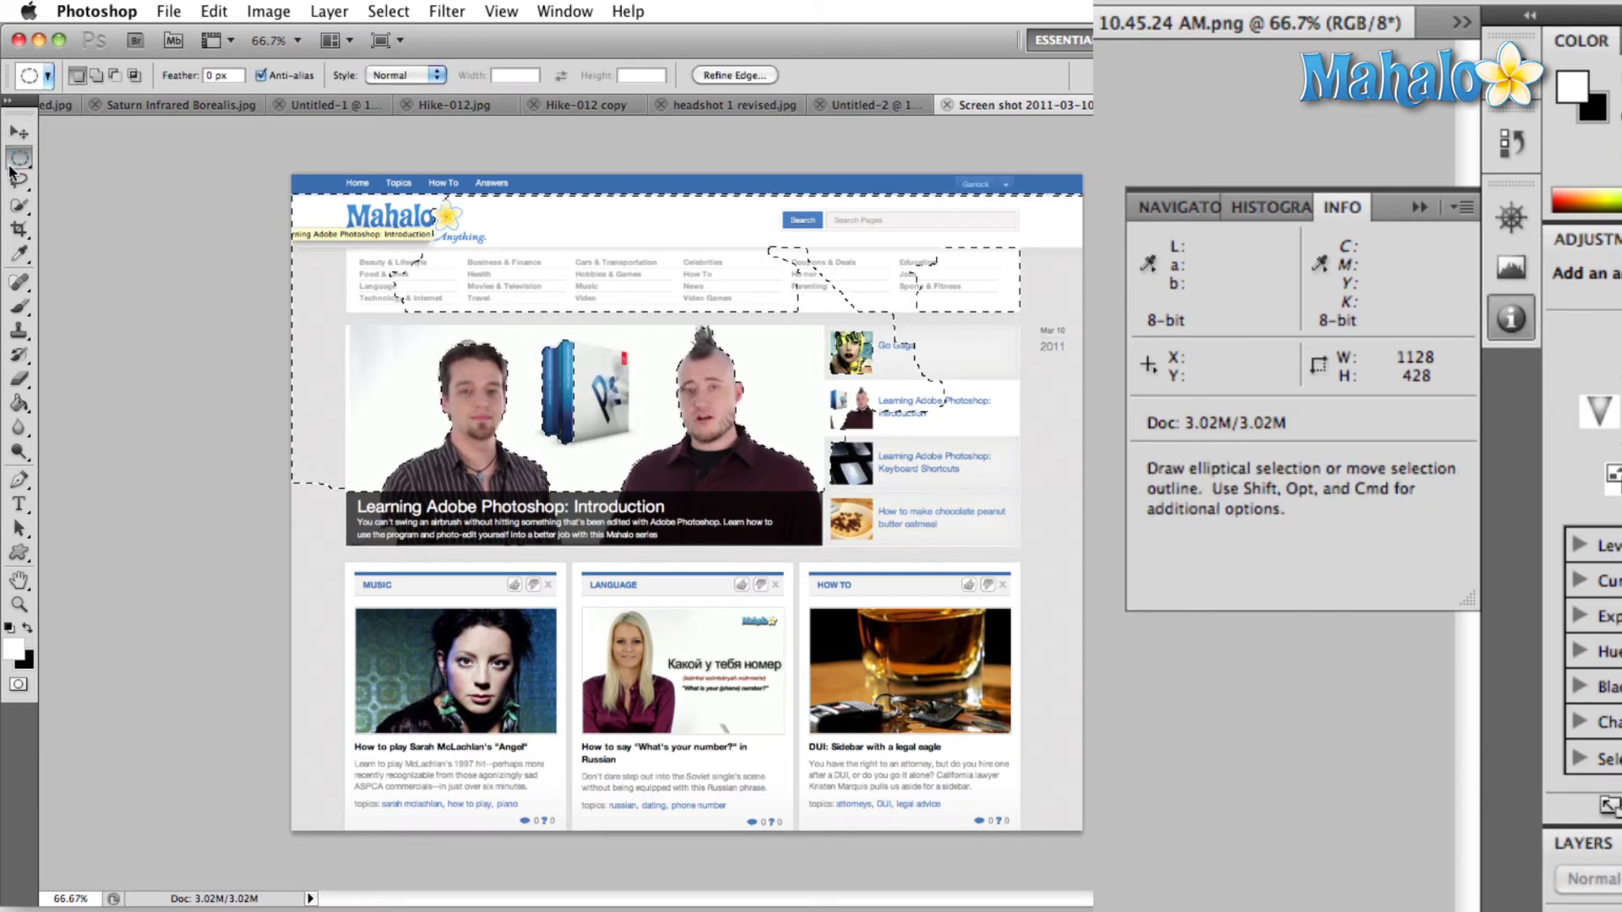
pyautogui.click(18, 204)
pyautogui.click(18, 330)
pyautogui.click(16, 382)
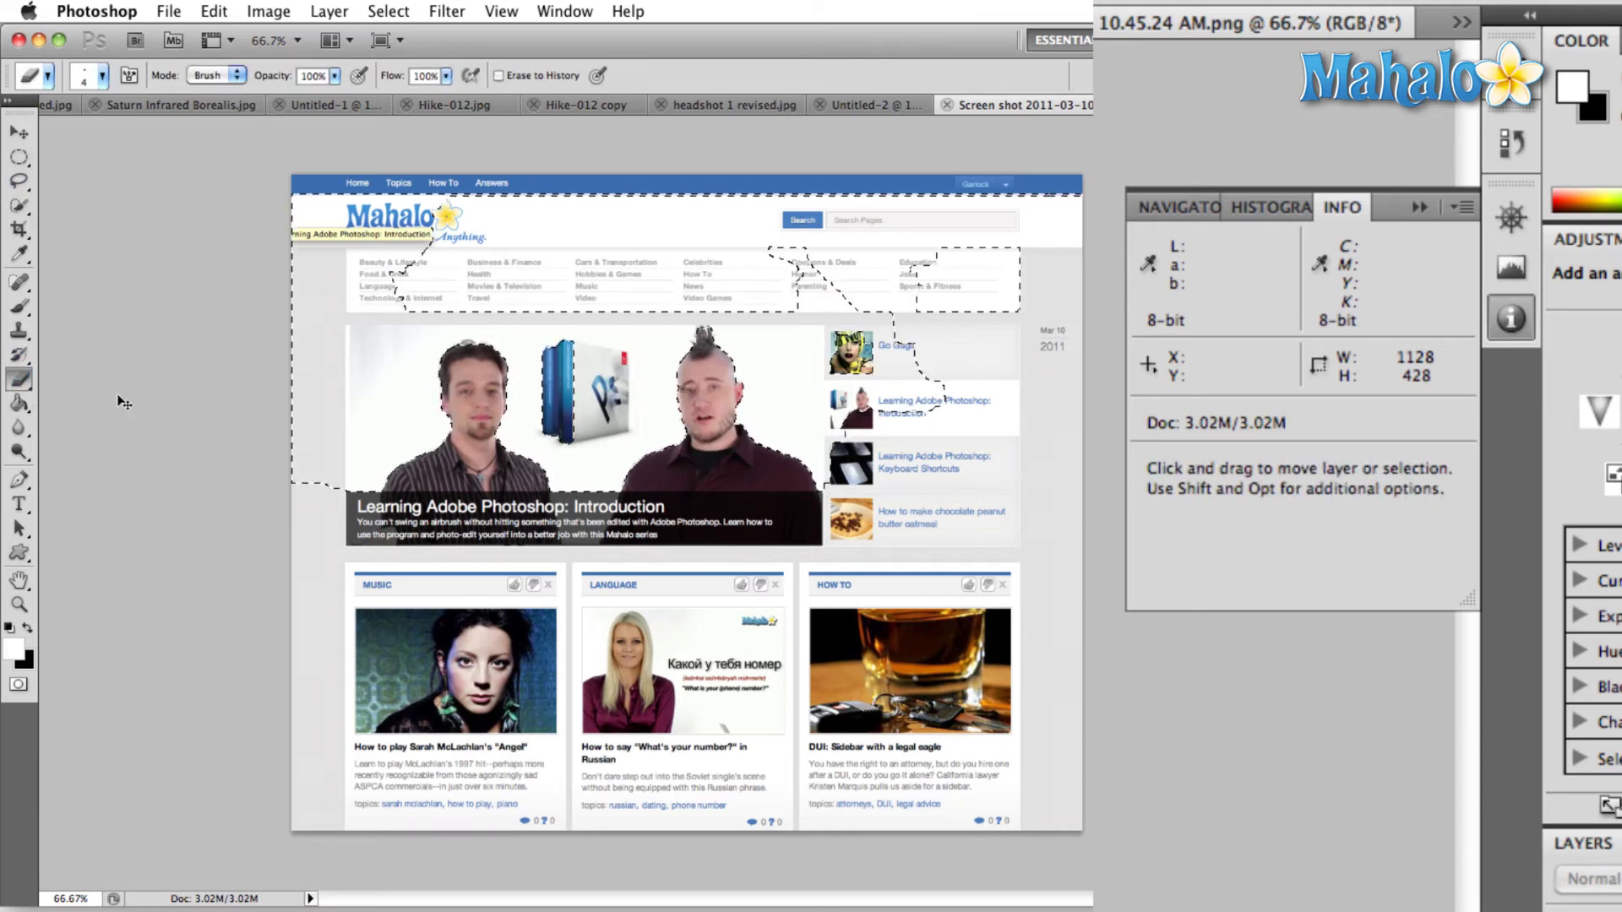
pyautogui.press('super+d')
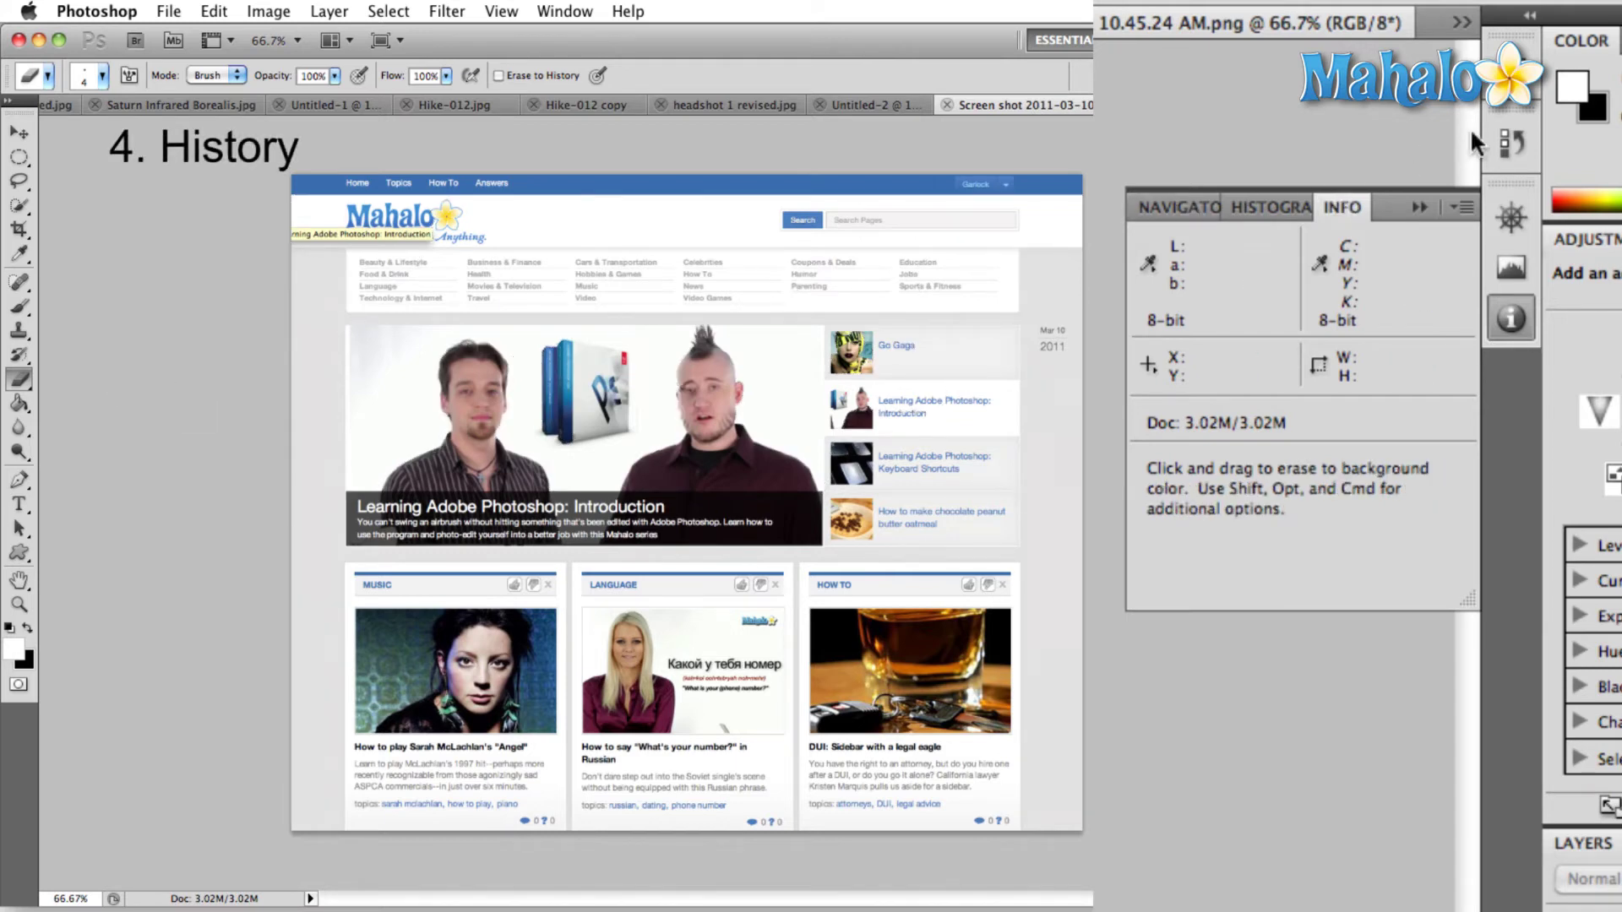
# Open the History panel and stretch it down to list every step
pyautogui.click(1526, 144)
pyautogui.moveTo(1474, 302); pyautogui.dragTo(1476, 910)
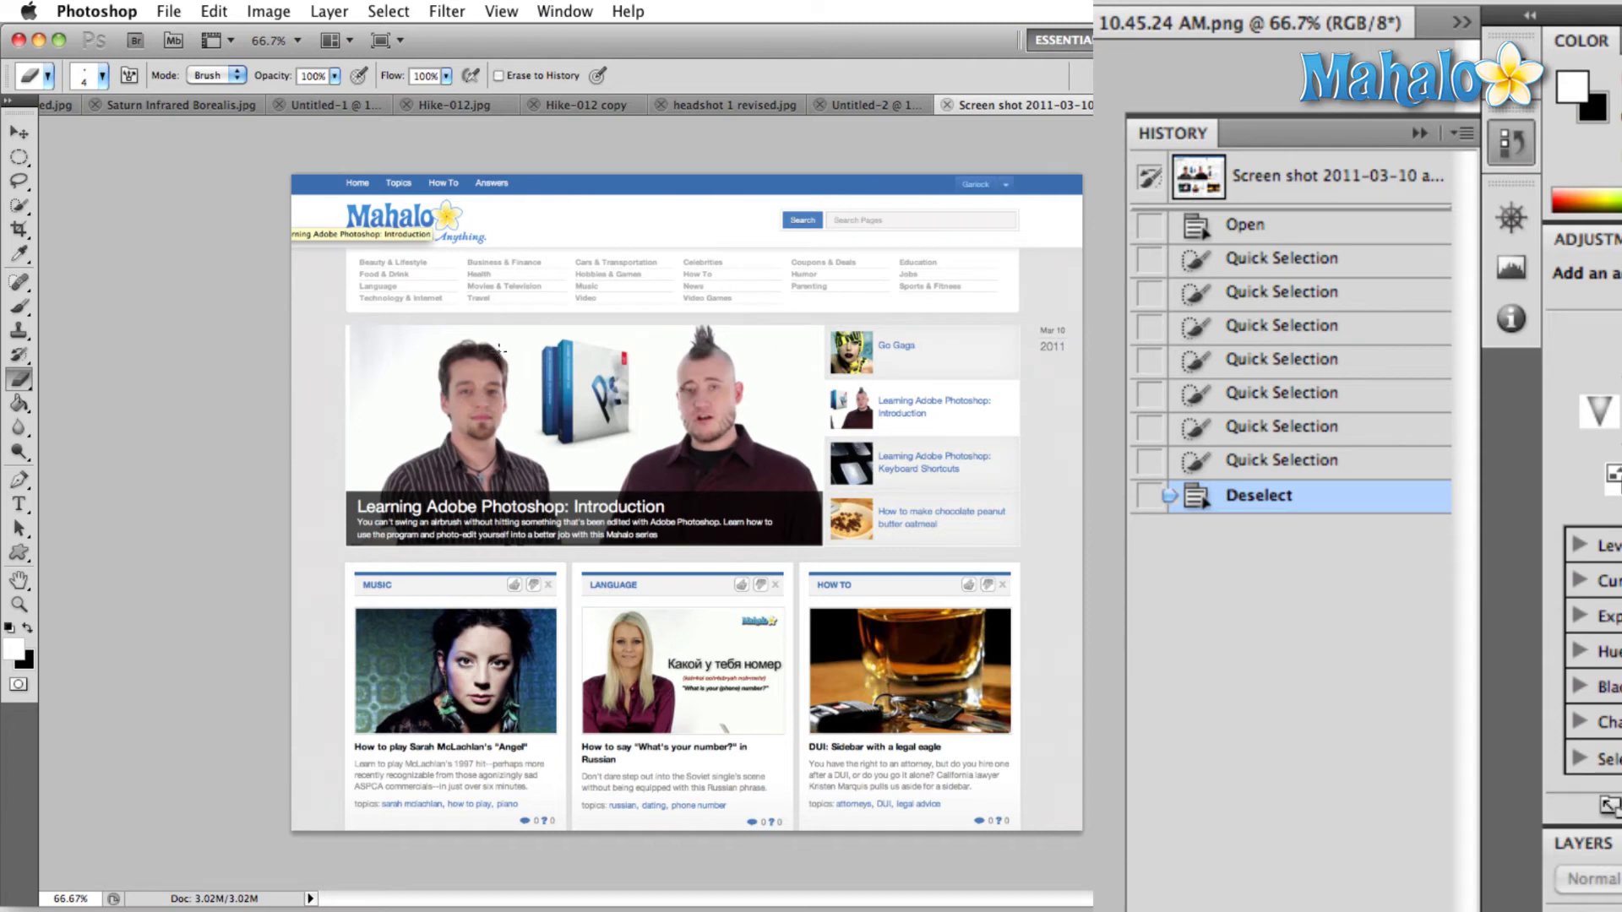
# Set the Brush tool to 72 px size at 100% hardness
pyautogui.press('b')
pyautogui.rightClick(544, 336)
pyautogui.moveTo(583, 365); pyautogui.dragTo(643, 369)
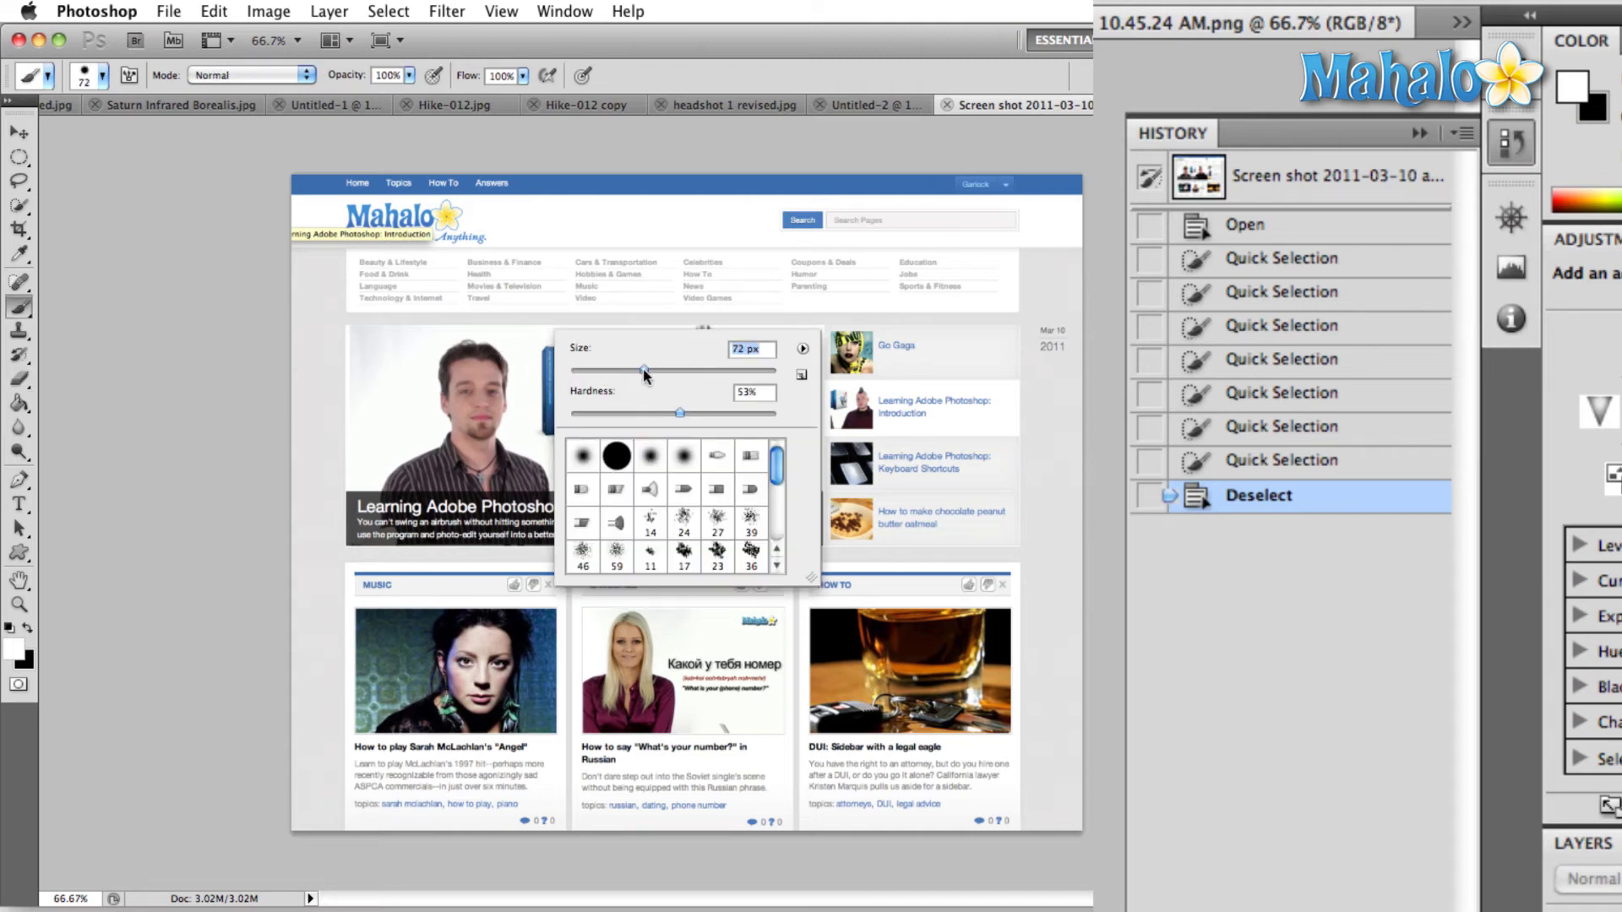
pyautogui.click(616, 454)
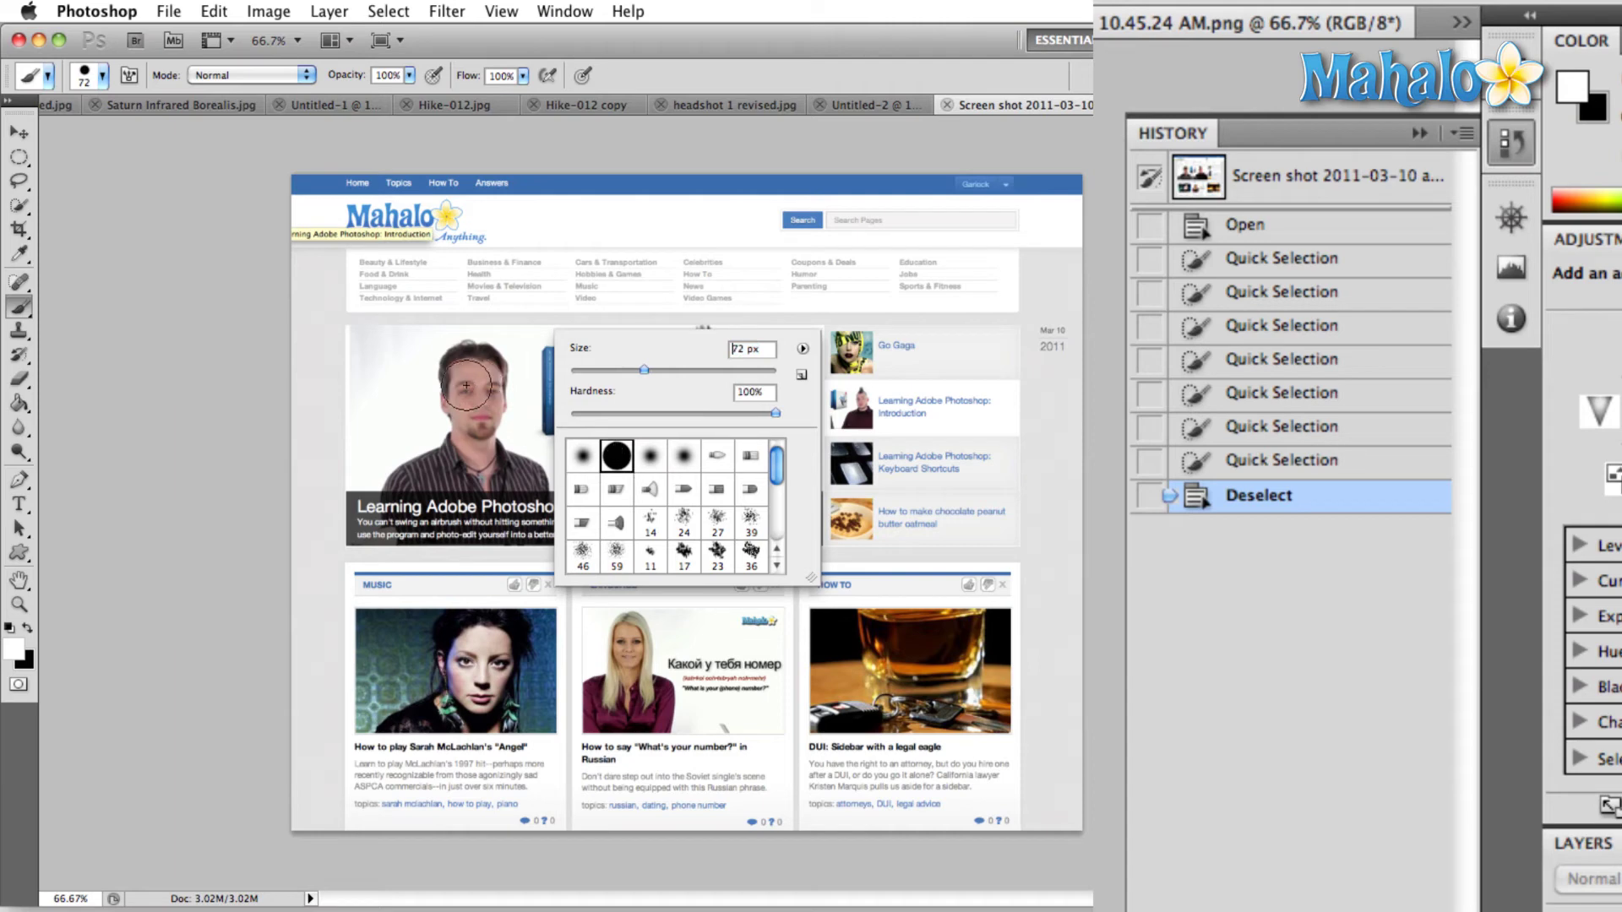
pyautogui.click(414, 356)
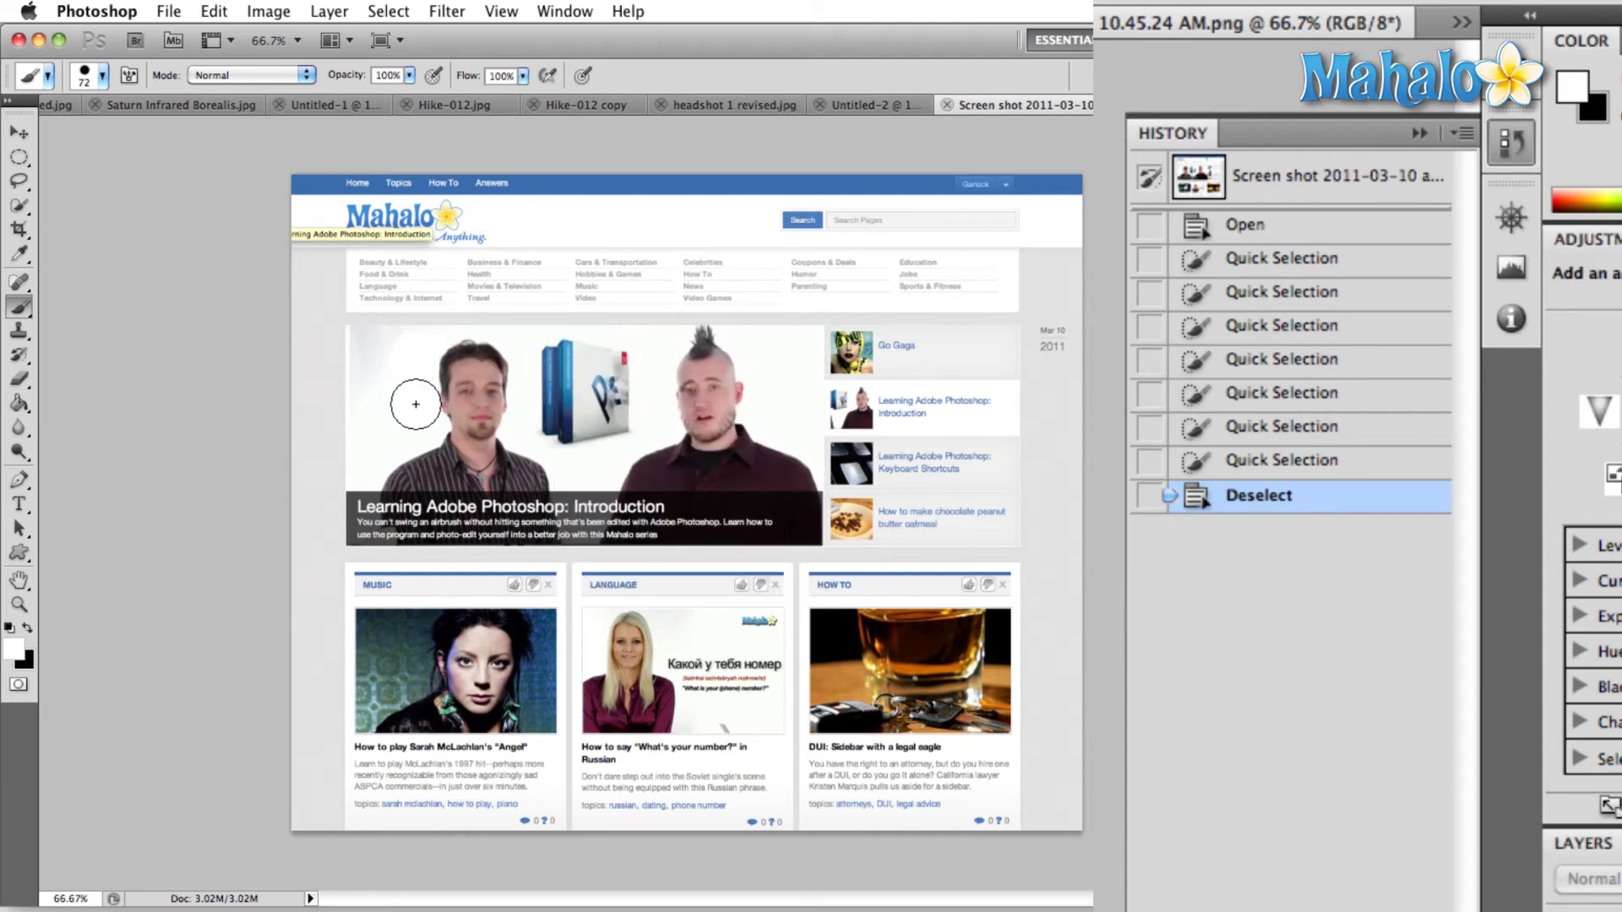
# Switch to black and paint strokes down the left side of the hero image
pyautogui.click(378, 334)
pyautogui.hotkey('ctrl', 'z')
pyautogui.press('x')
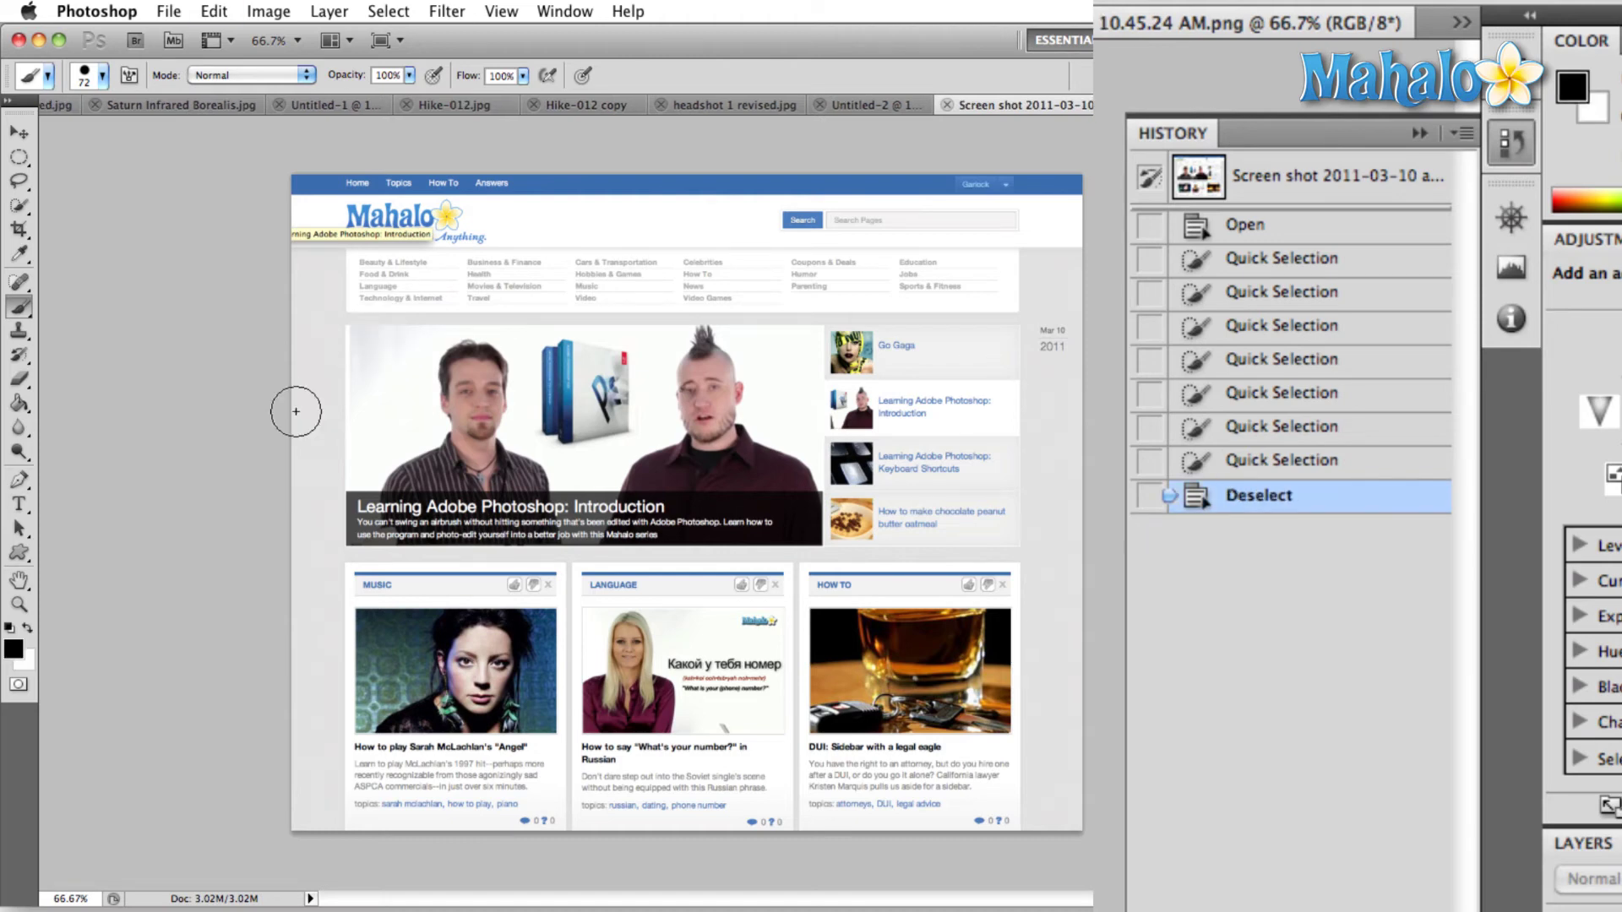
pyautogui.moveTo(414, 358); pyautogui.dragTo(414, 399)
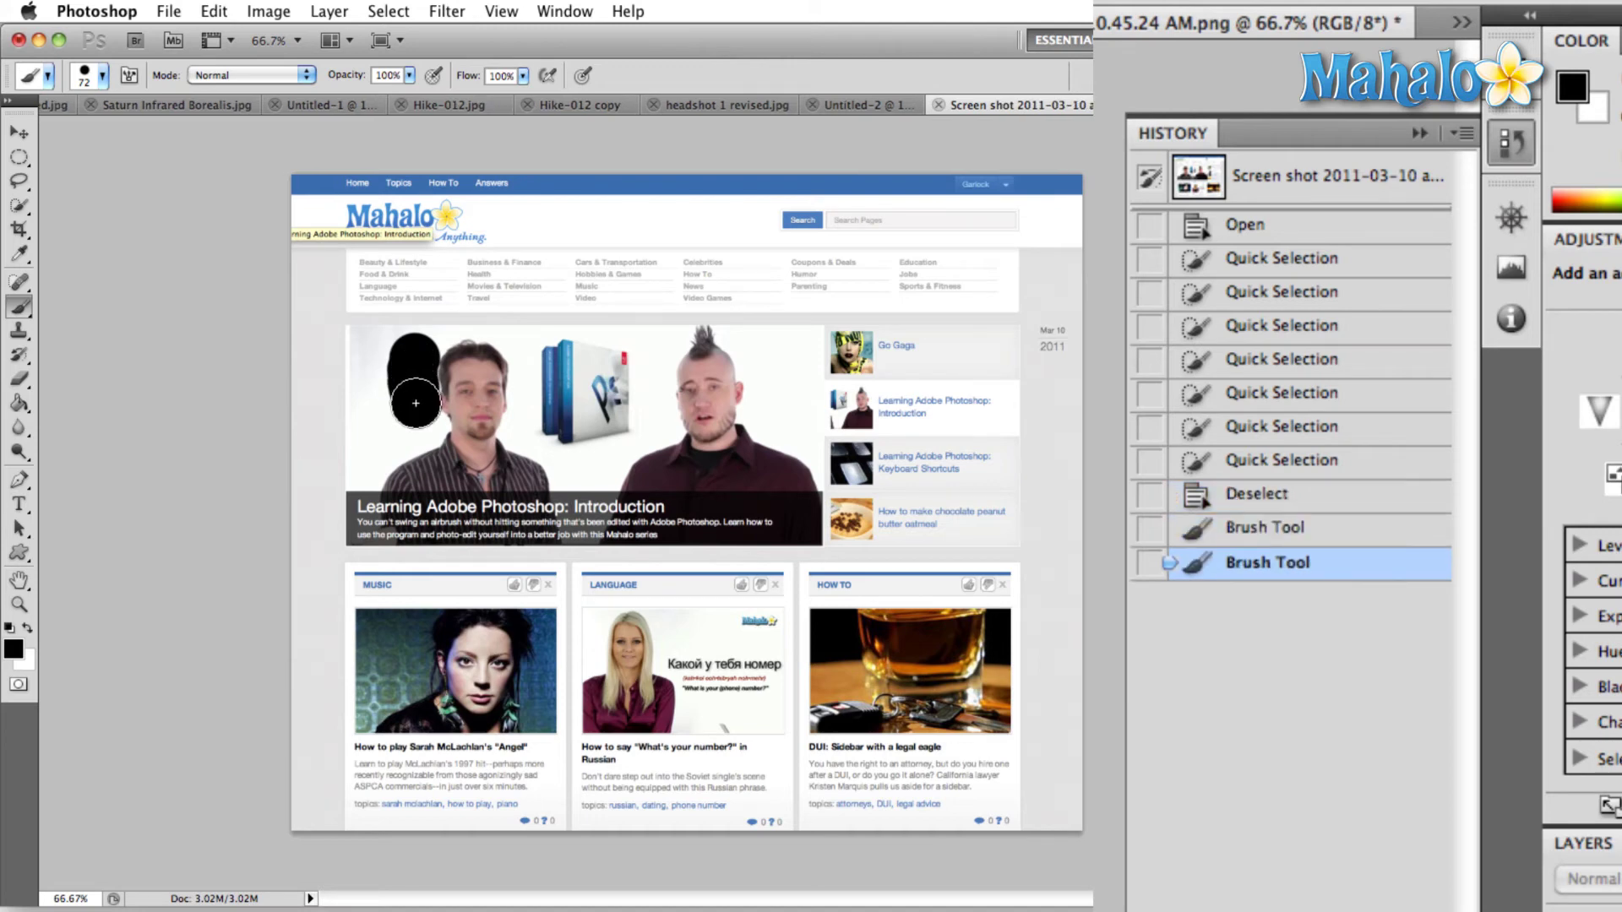
pyautogui.click(417, 409)
pyautogui.click(418, 418)
pyautogui.moveTo(420, 422); pyautogui.dragTo(432, 496)
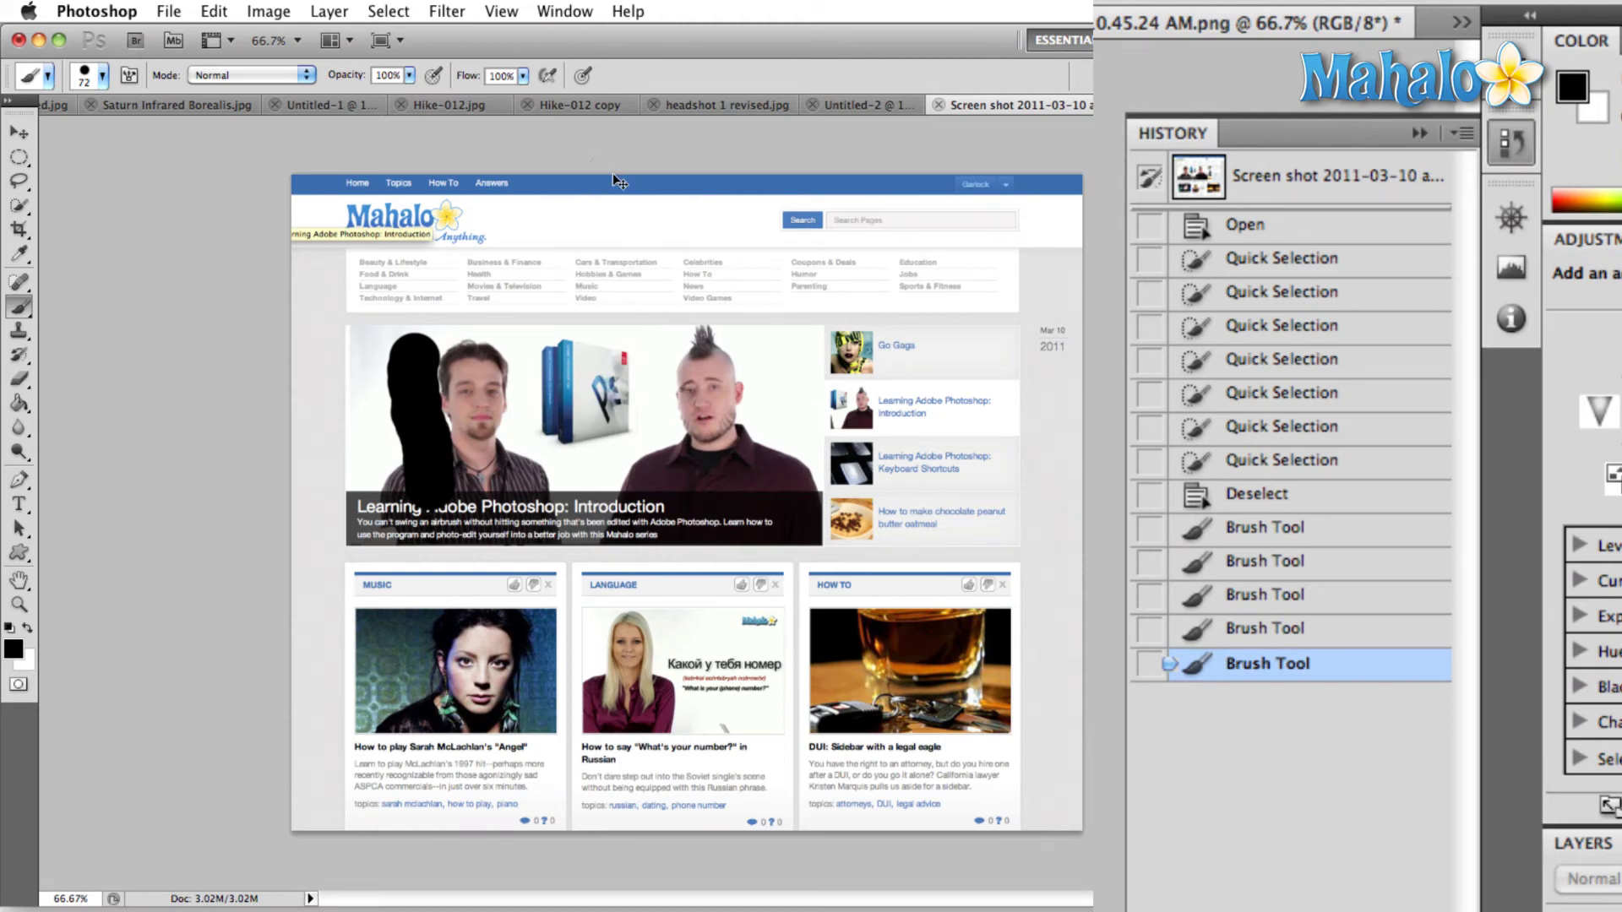
# Undo the last stroke, step back before painting, then step forward again
pyautogui.press('super+z')
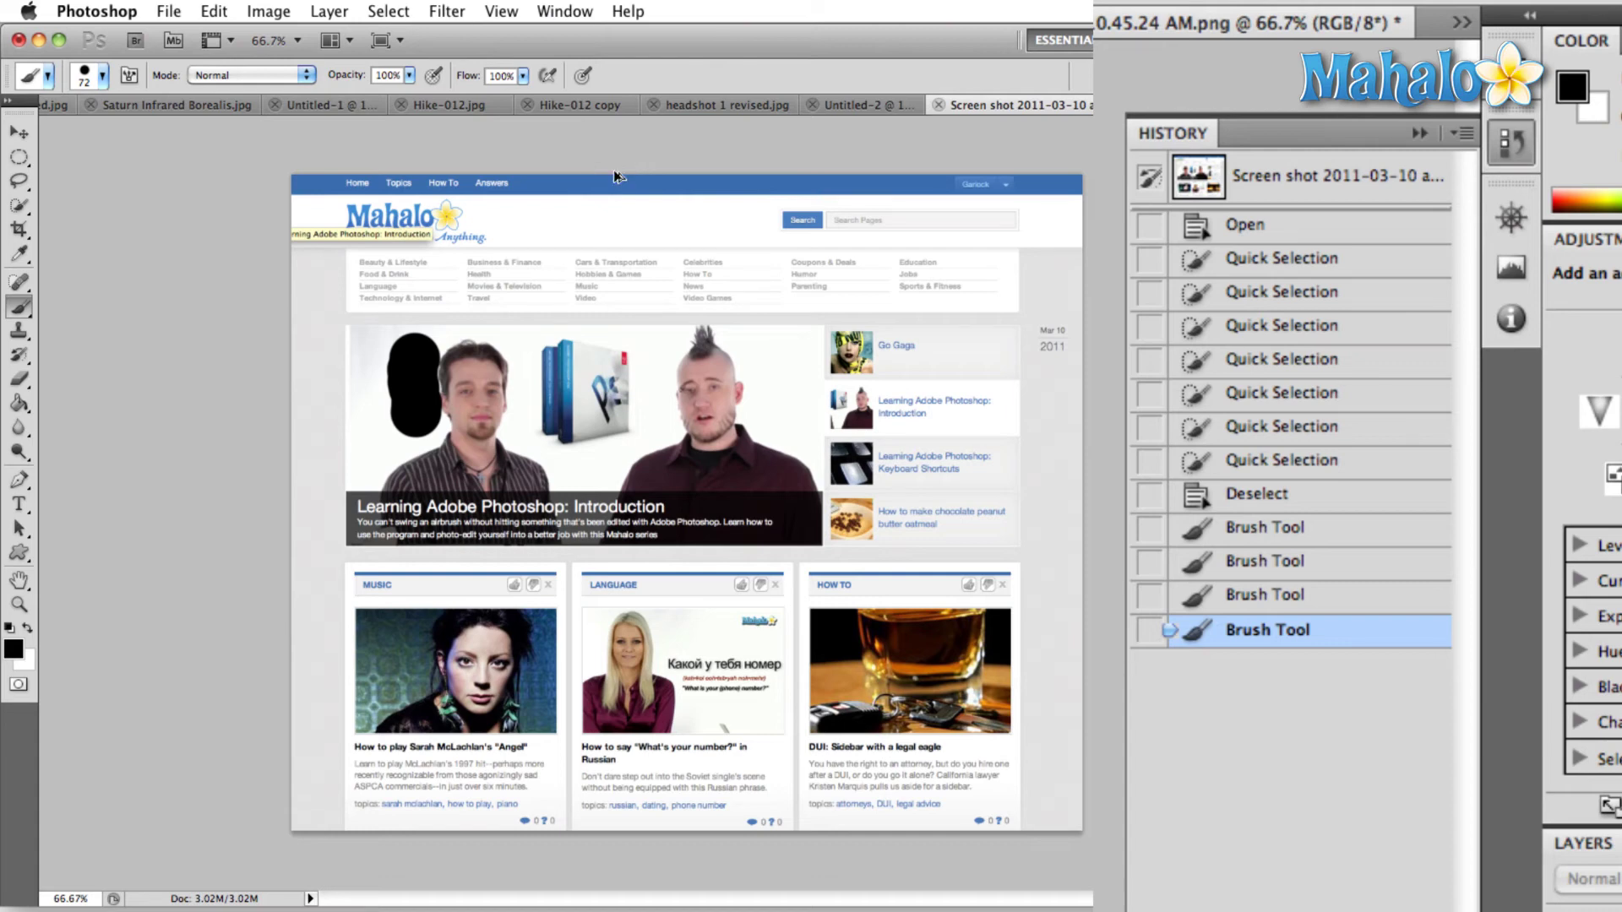
pyautogui.press('super+alt+z')
pyautogui.press('super+alt+z')
pyautogui.press('super+alt+z')
pyautogui.press('super+alt+z')
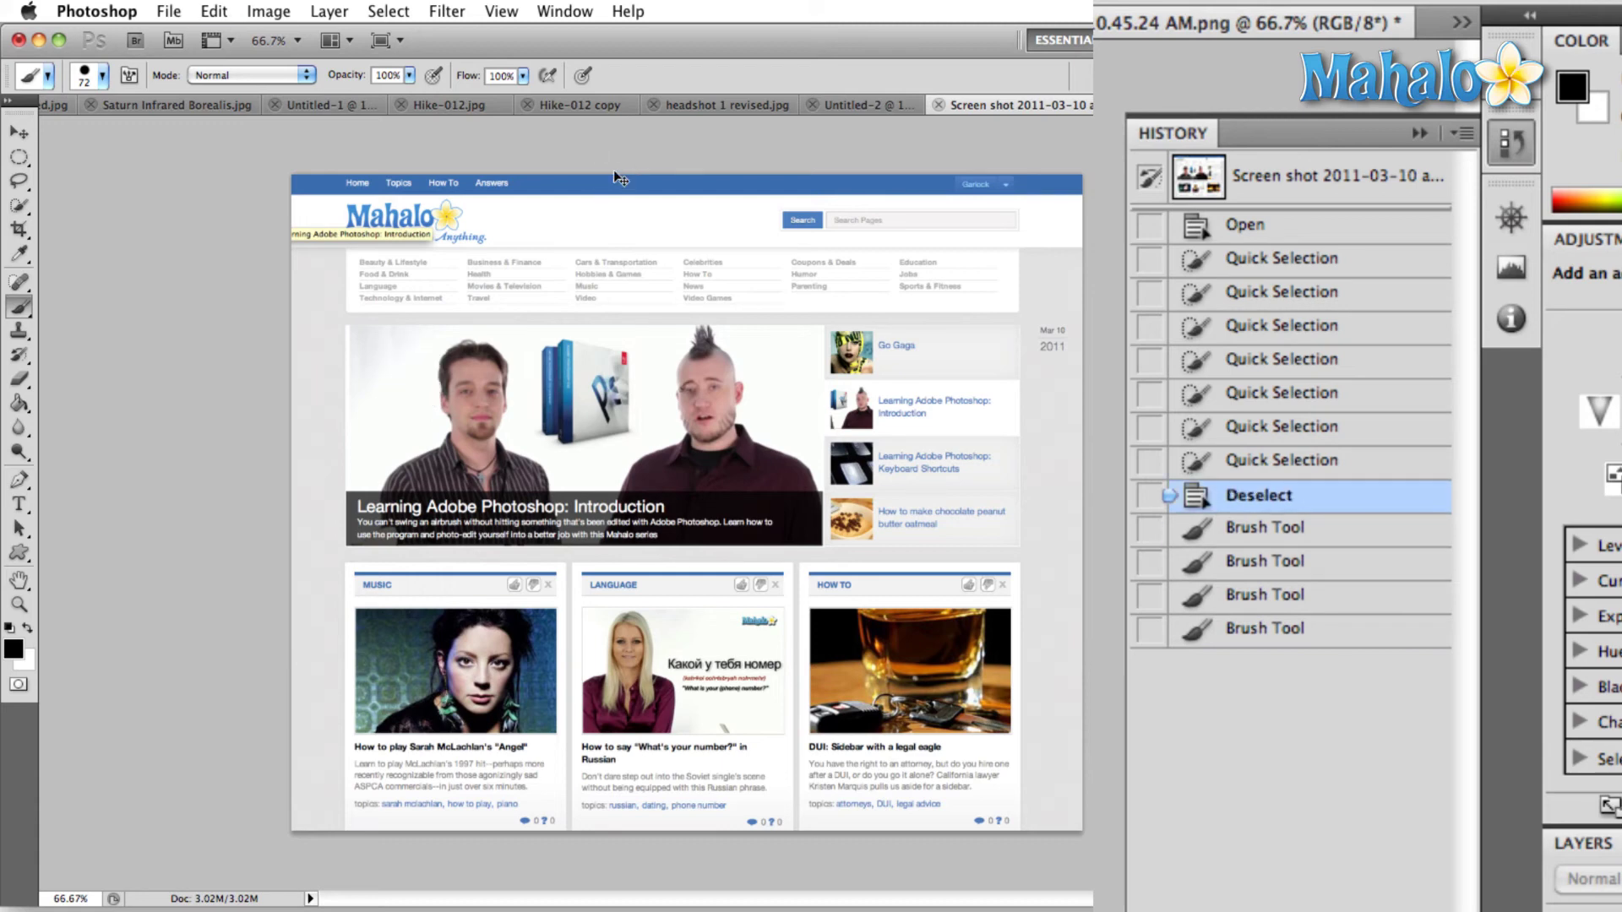
pyautogui.press('super+shift+z')
pyautogui.press('super+shift+z')
pyautogui.press('super+shift+z')
pyautogui.press('super+shift+z')
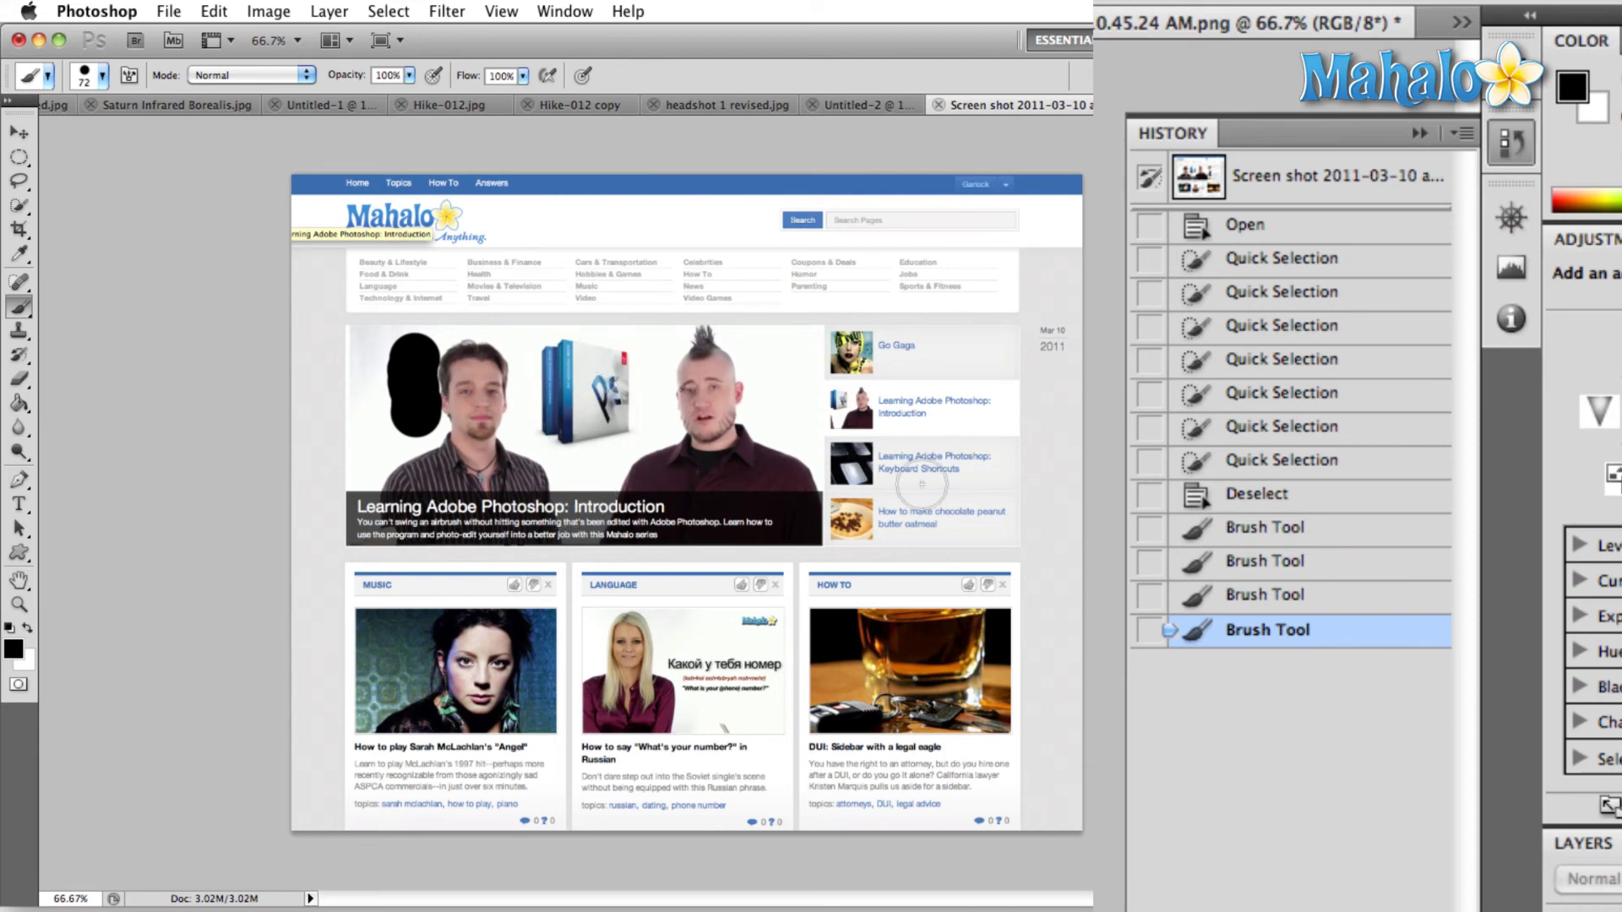
# Paint a long black arc across the page, then step back to the unpainted screenshot
pyautogui.moveTo(471, 652); pyautogui.dragTo(804, 348)
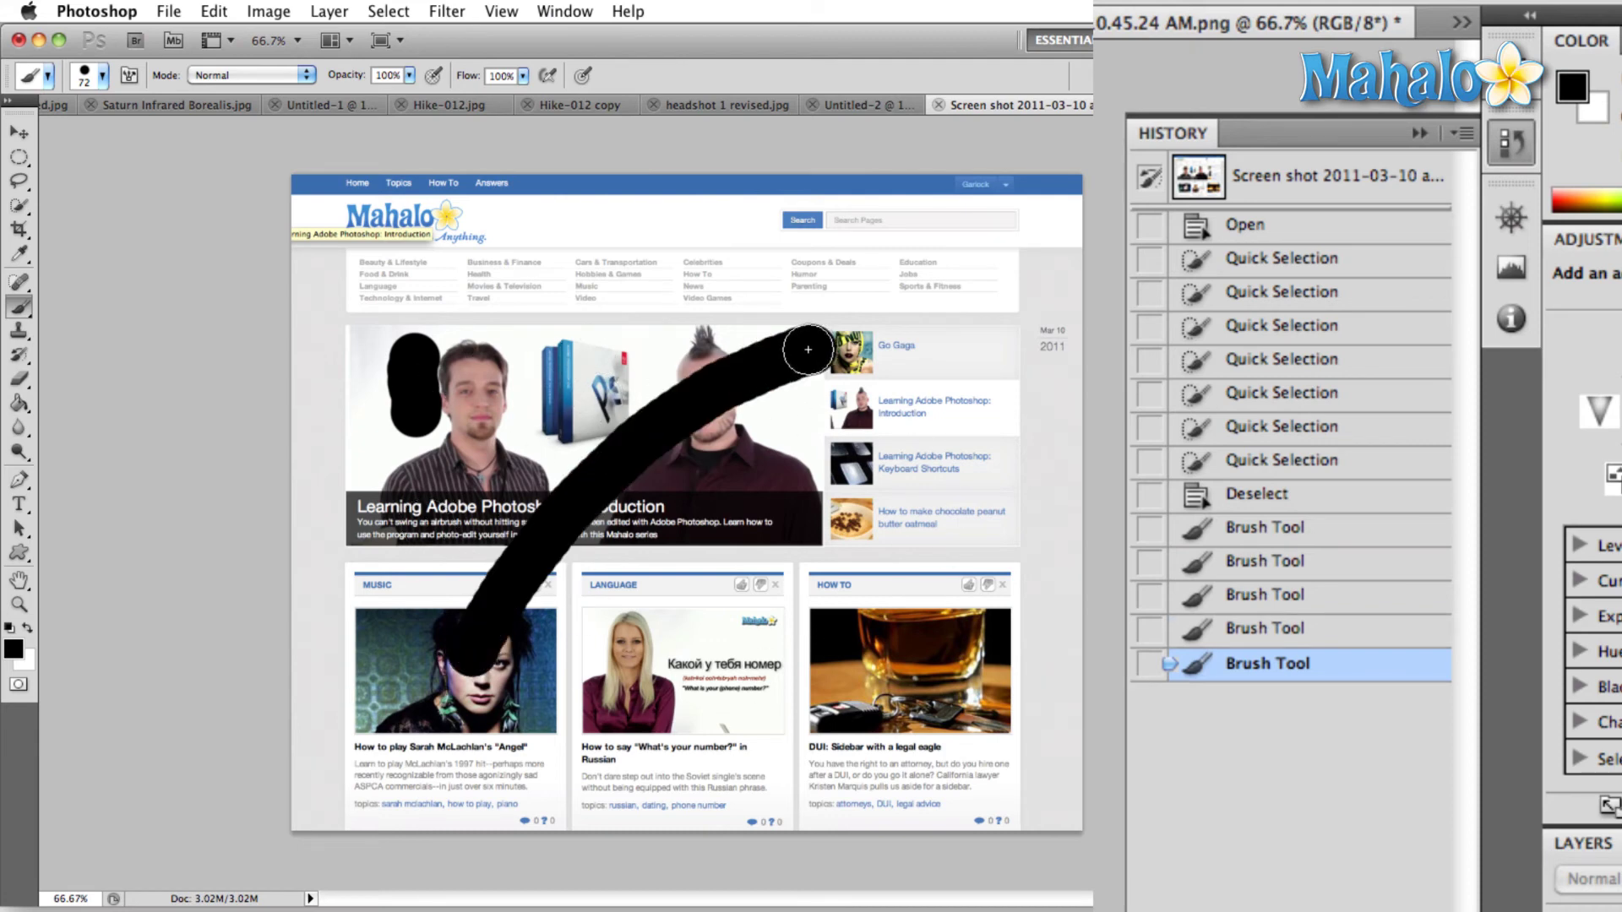
pyautogui.press('super+alt+z')
pyautogui.press('super+alt+z')
pyautogui.press('super+alt+z')
pyautogui.press('super+alt+z')
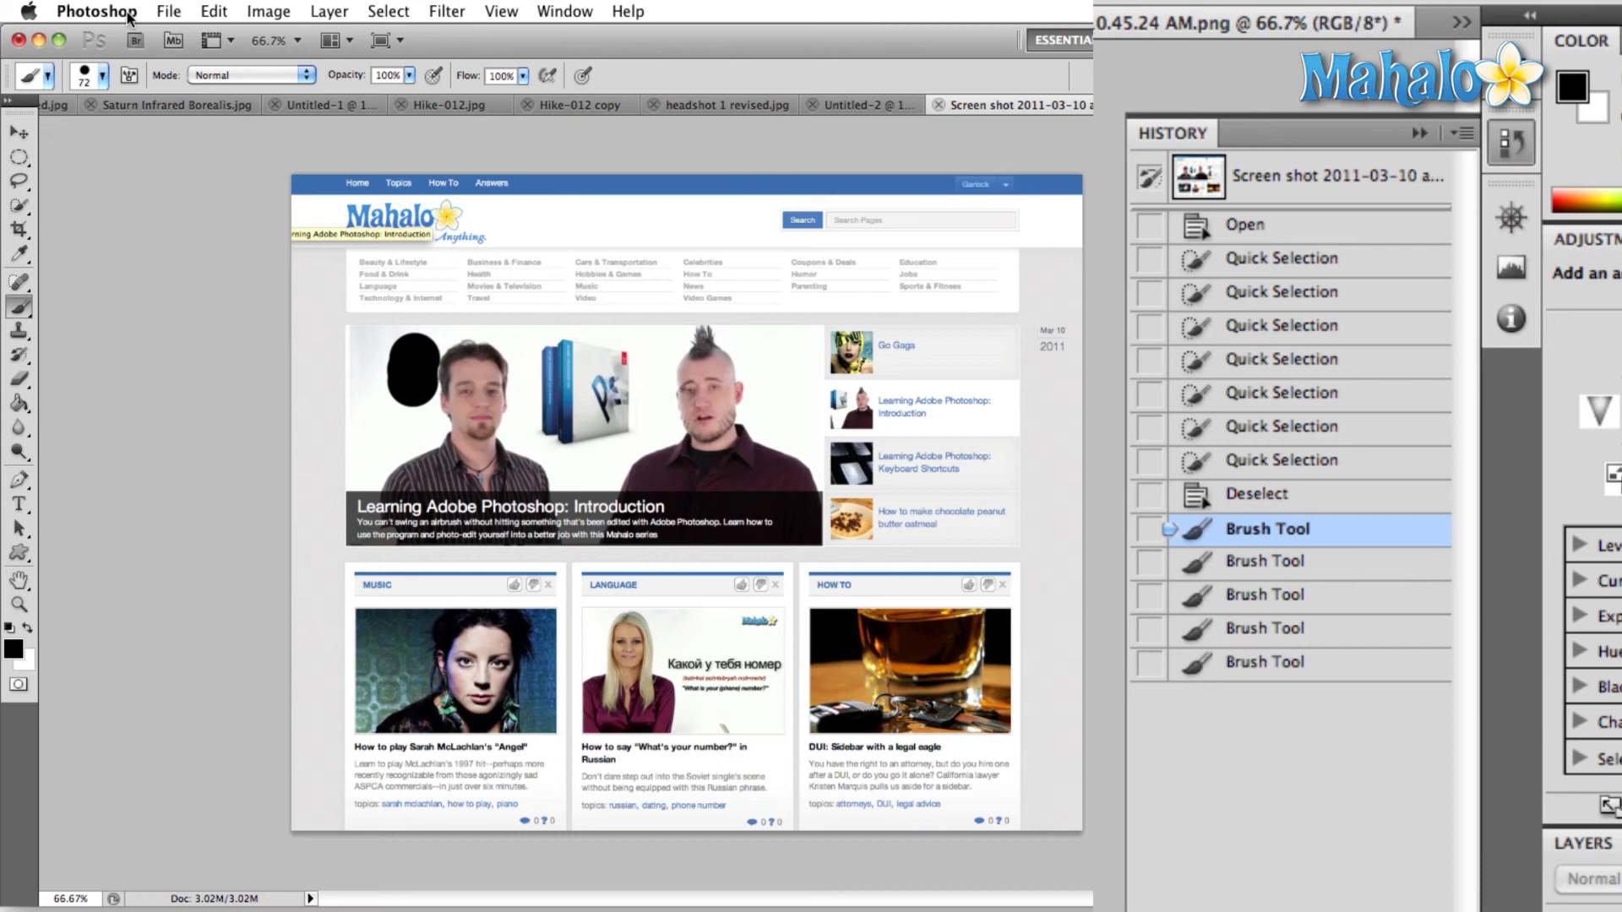
pyautogui.press('super+alt+z')
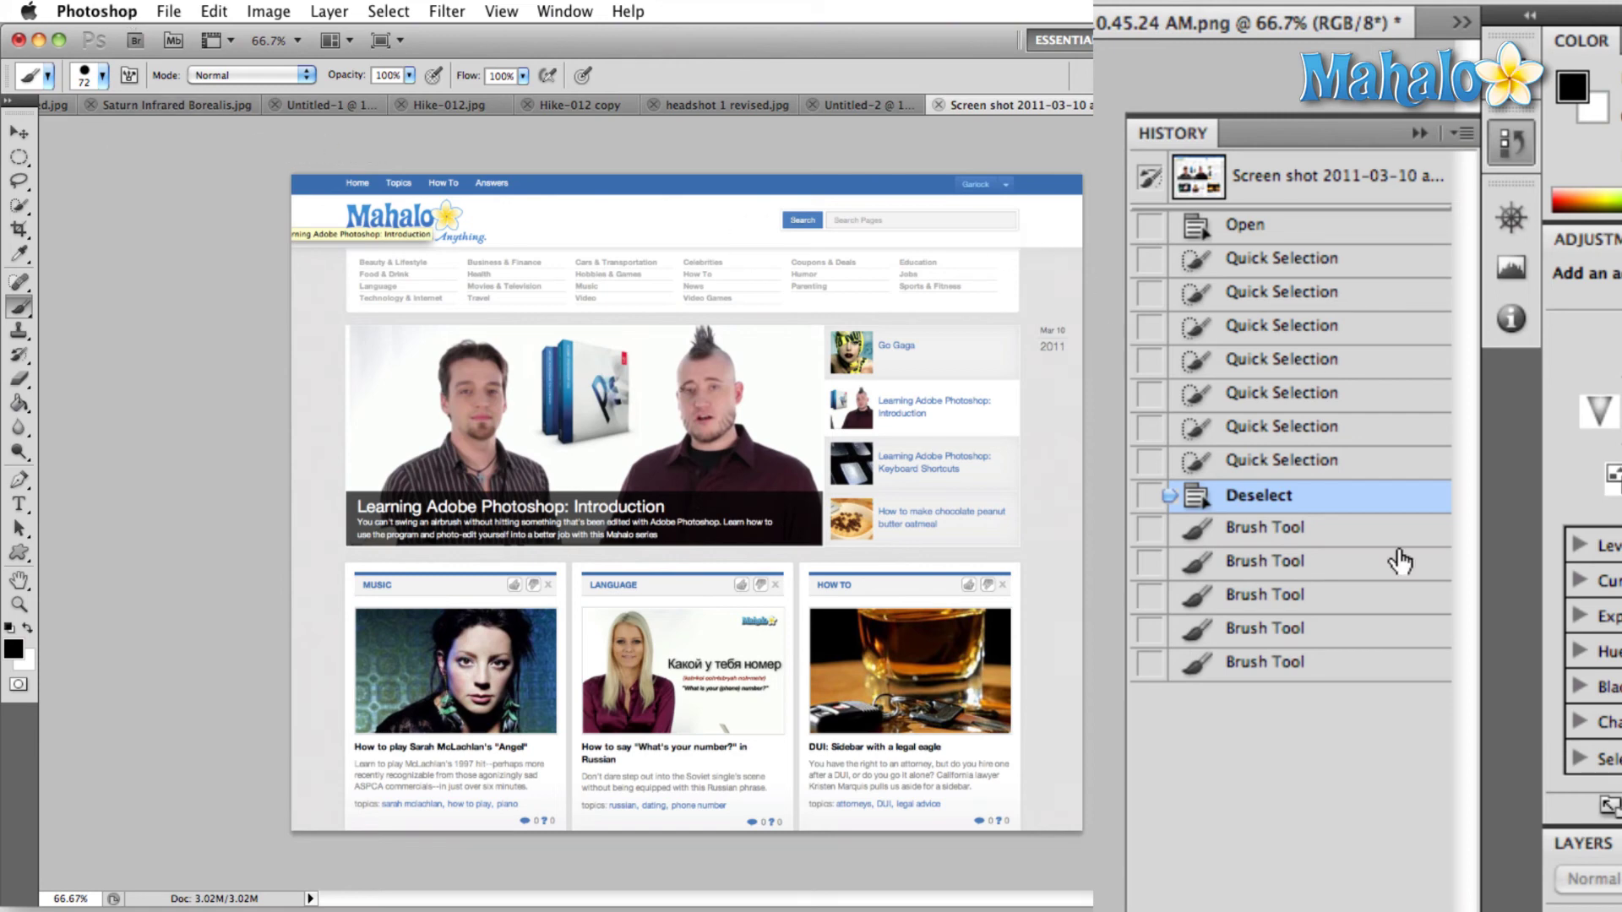
# View the Red channel alone with Cmd+3, then return to the RGB composite with Cmd+2
pyautogui.click(1609, 805)
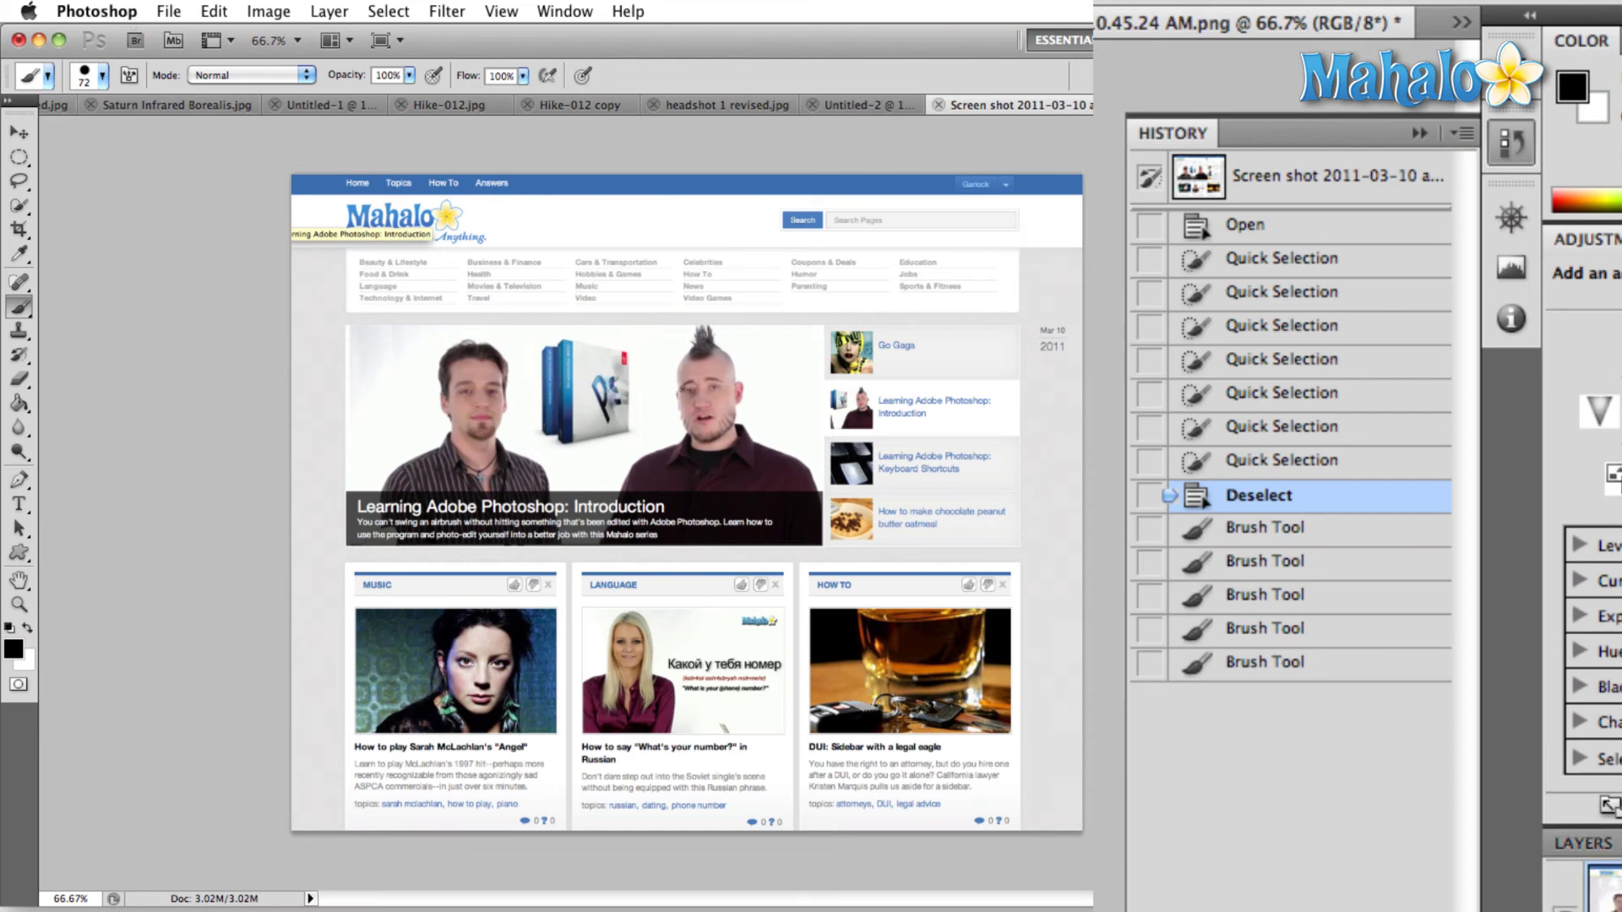
pyautogui.press('super+3')
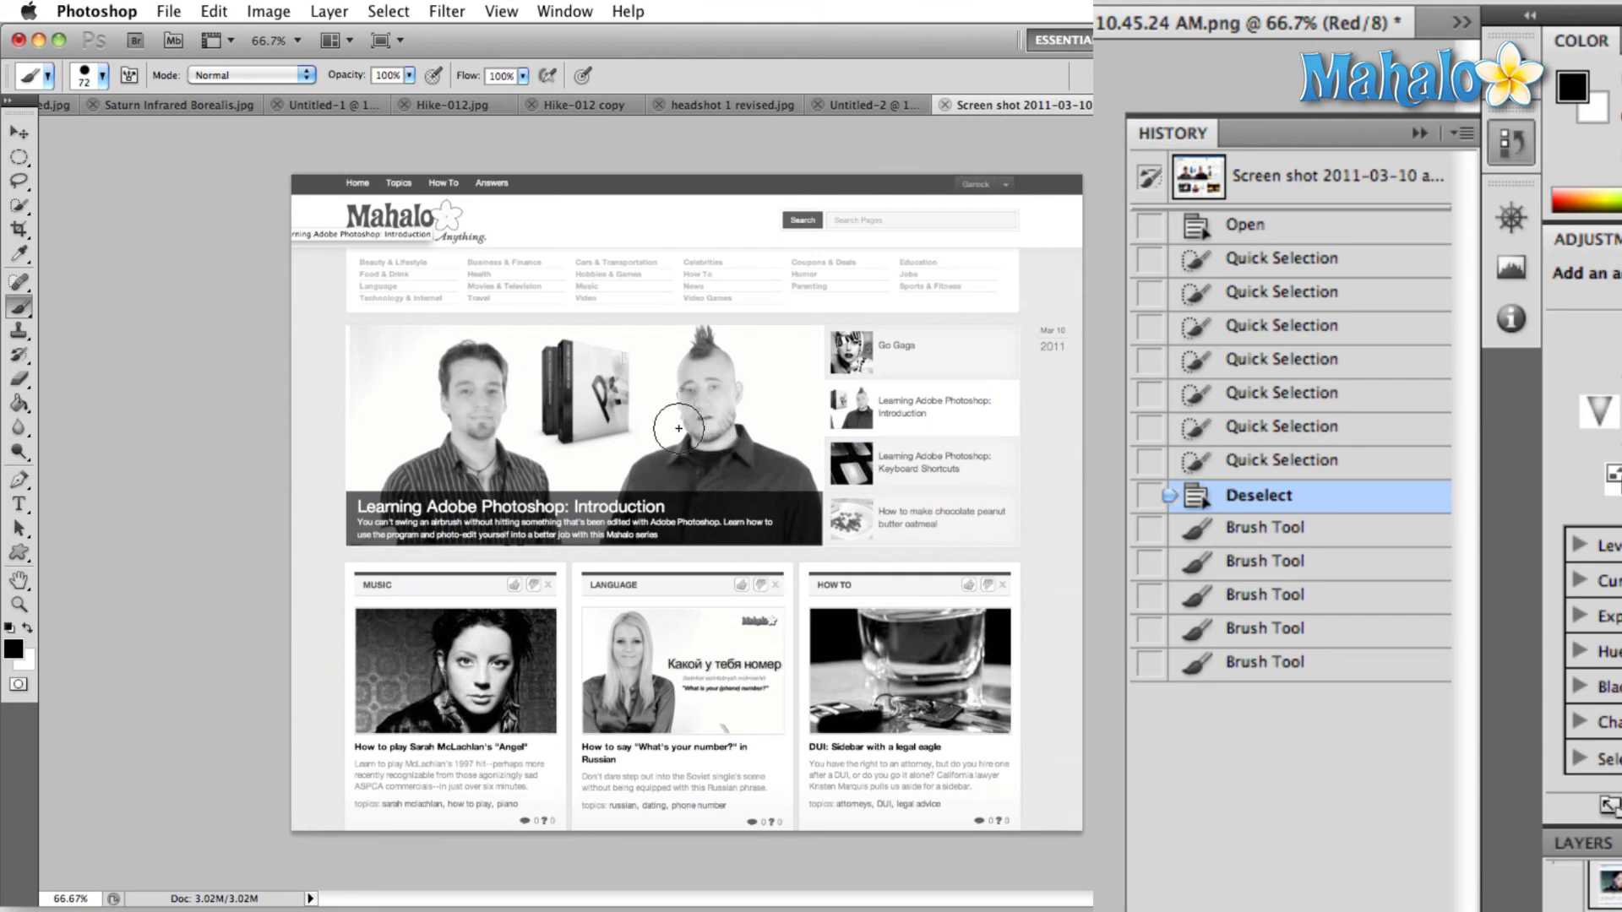
pyautogui.press('super+2')
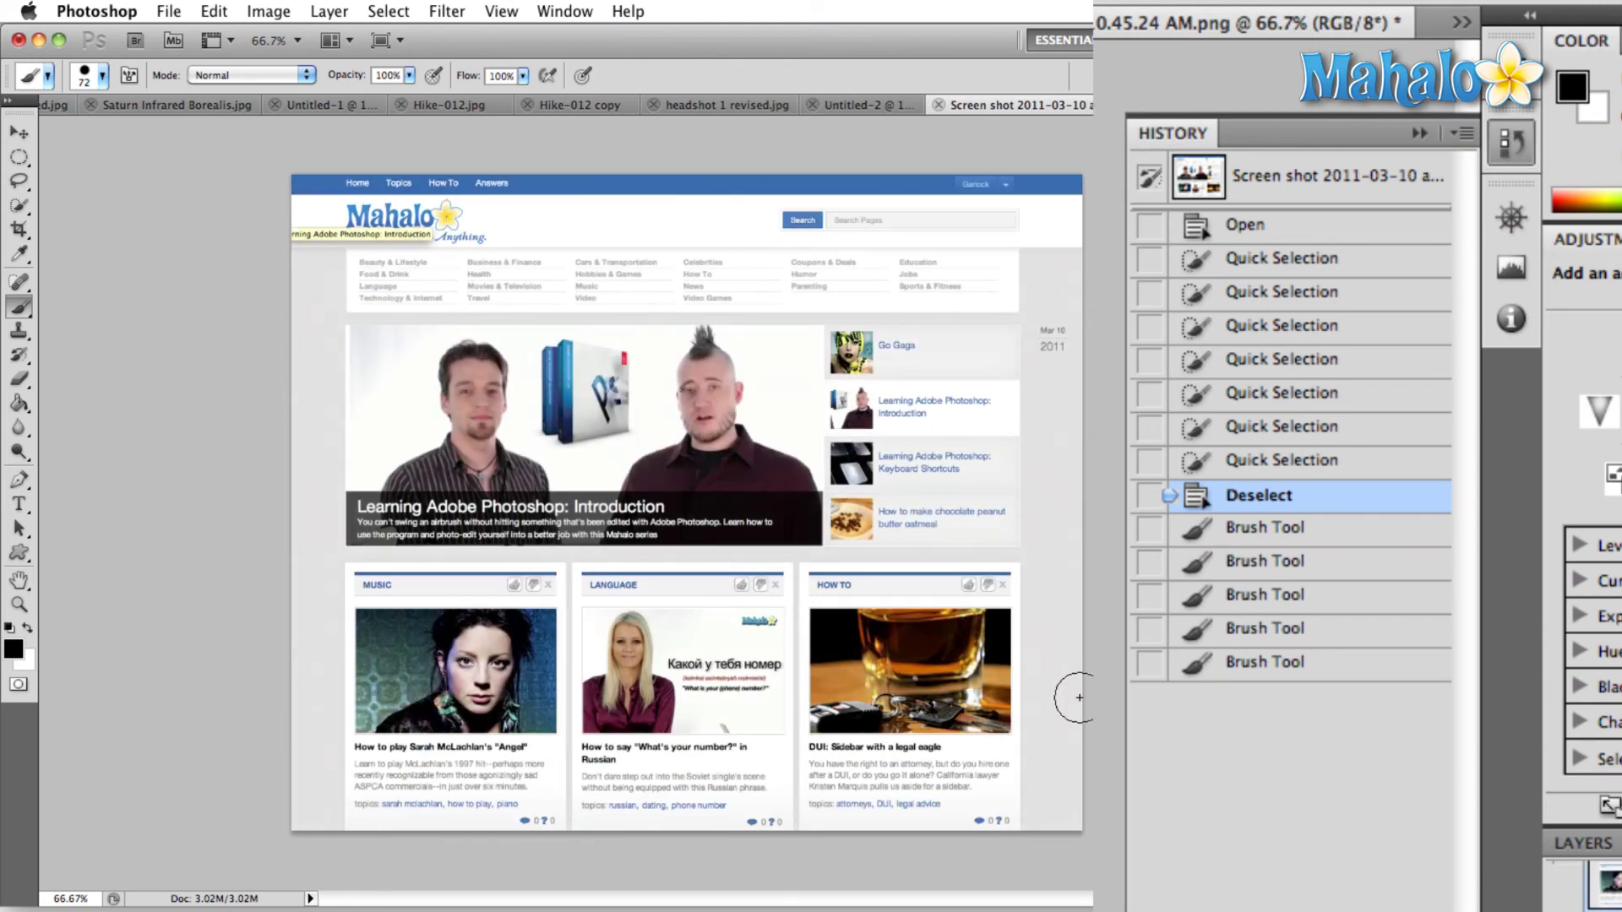